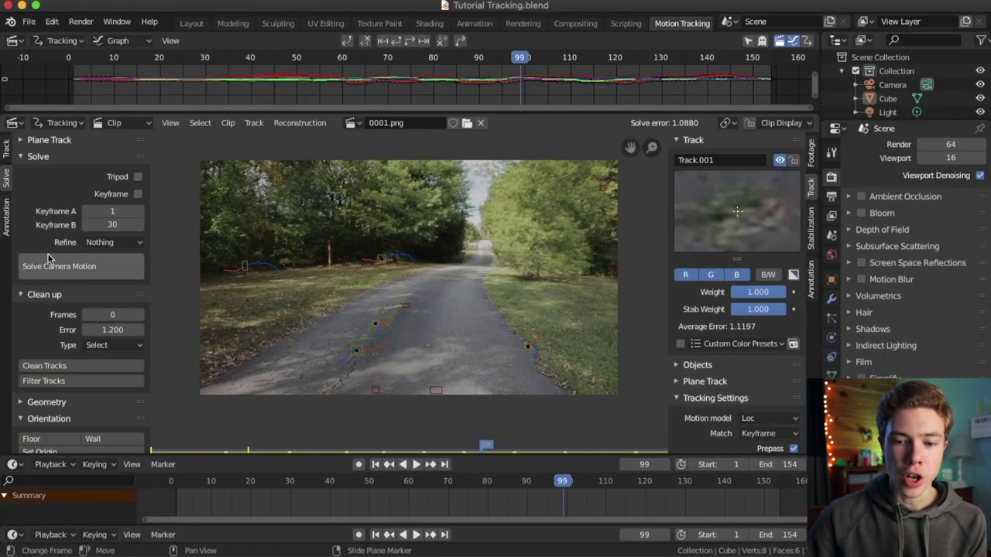
# Step: Solve the road clip's camera motion from keyframes 1–30, reaching a solve error of 1.0880
pyautogui.click(61, 267)
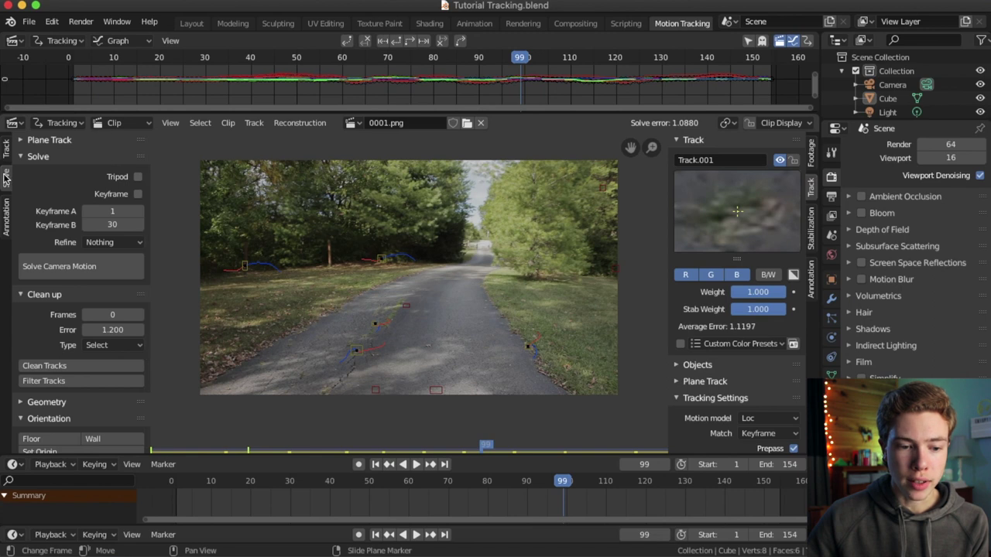
# Step: Use the road clip as the camera background and run Setup Tracking Scene to create the foreground collection
pyautogui.scroll(-4, 110, 202)
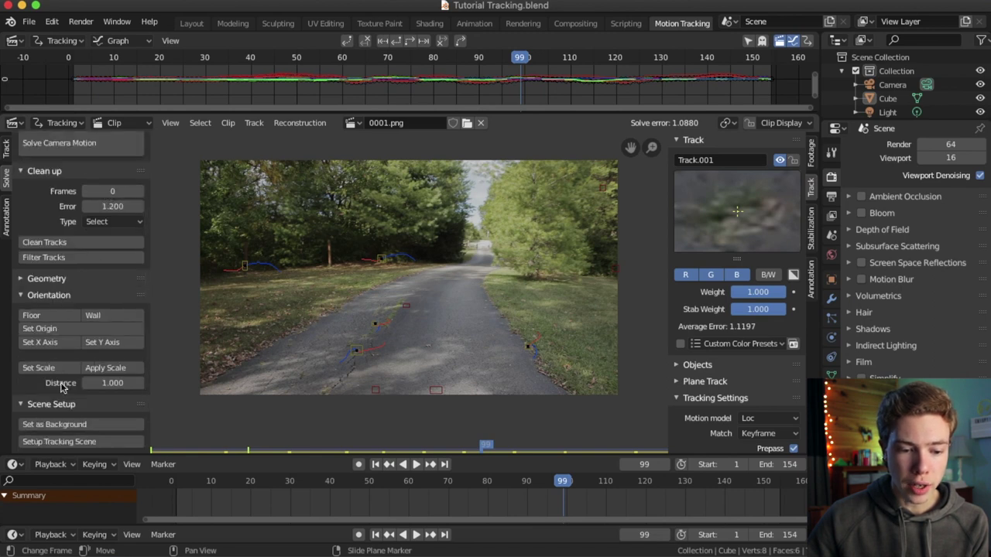
pyautogui.click(54, 427)
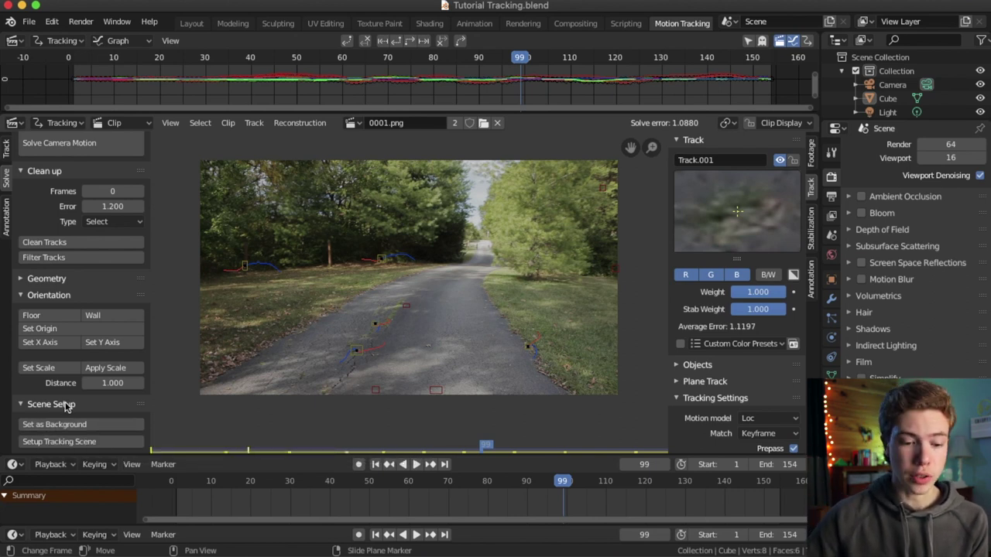
pyautogui.click(62, 441)
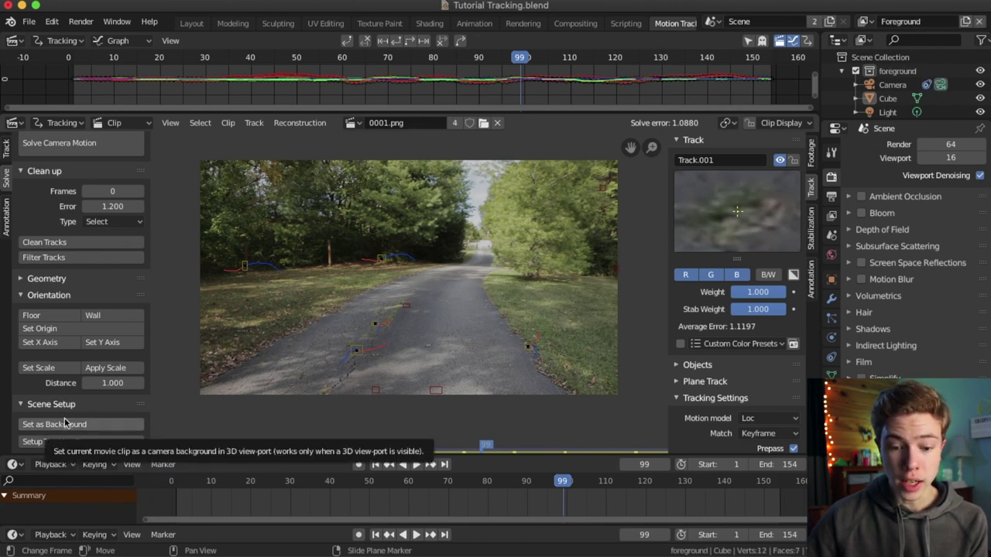
pyautogui.click(81, 423)
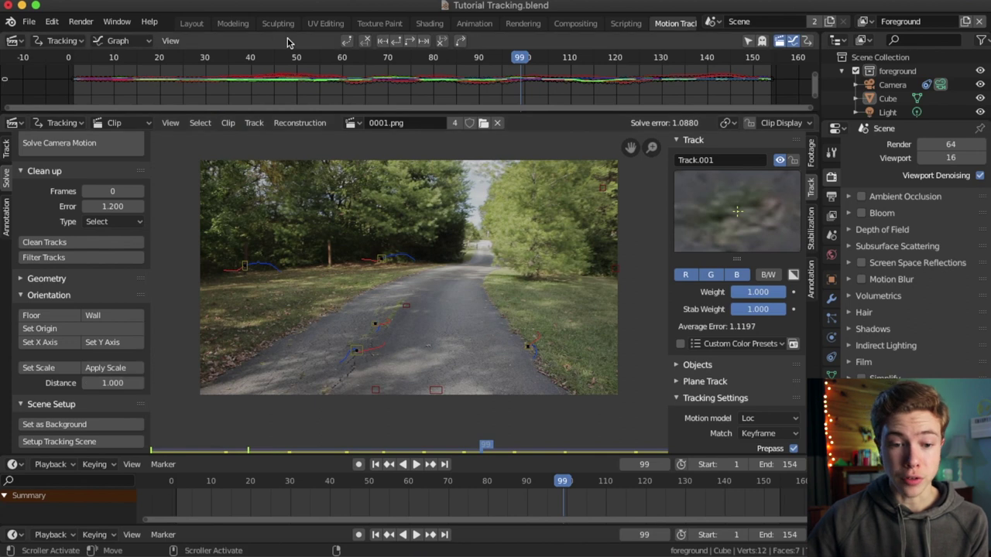
# Step: In the Layout workspace, make a first attempt at deleting the cube and enable the on-screen input display
pyautogui.click(191, 23)
pyautogui.moveTo(156, 211); pyautogui.dragTo(214, 211, button='middle')
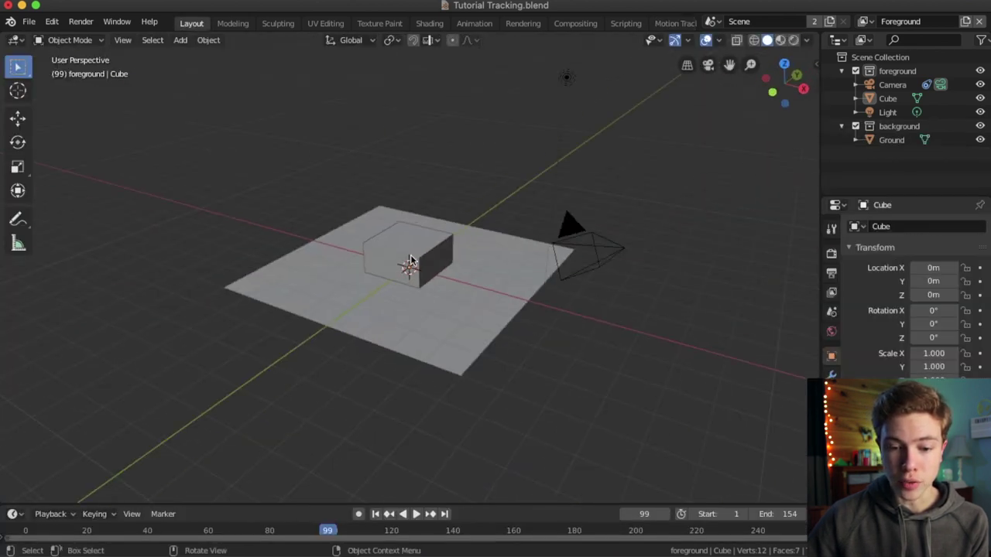
pyautogui.press('x')
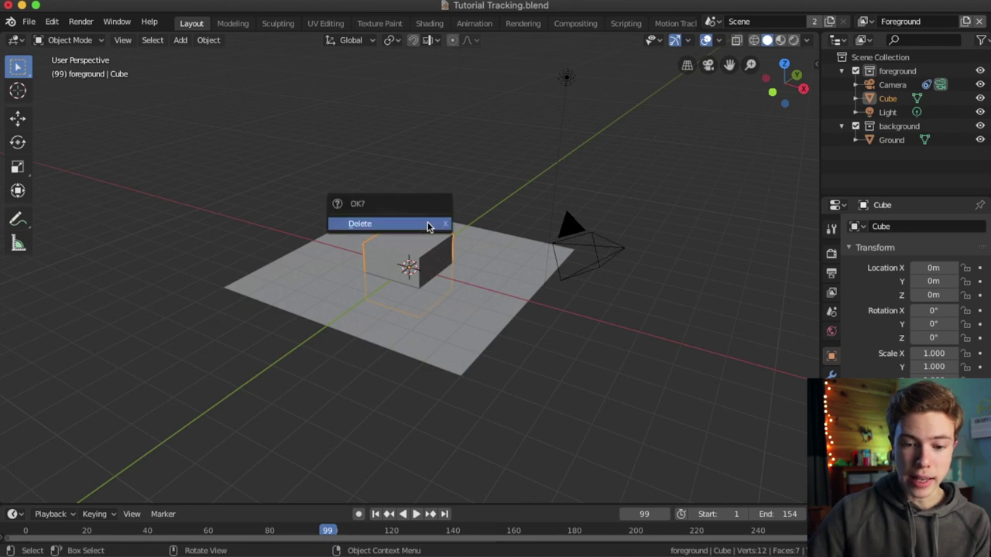
pyautogui.click(438, 223)
pyautogui.click(441, 223)
pyautogui.press('n')
pyautogui.click(730, 77)
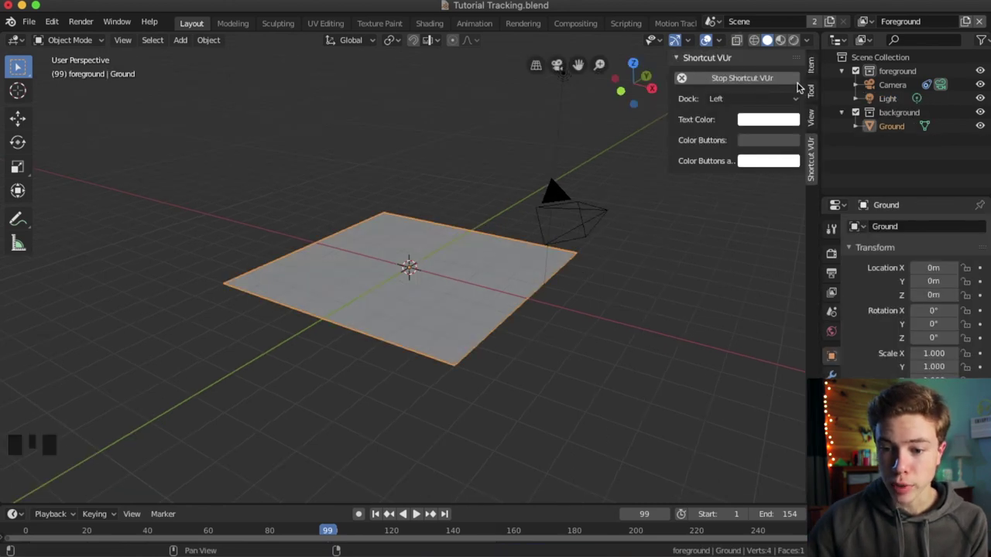
pyautogui.click(810, 65)
# Step: Delete the default cube, leaving only the camera, light and ground plane
pyautogui.moveTo(589, 313); pyautogui.dragTo(356, 202, button='middle')
pyautogui.rightClick(345, 197)
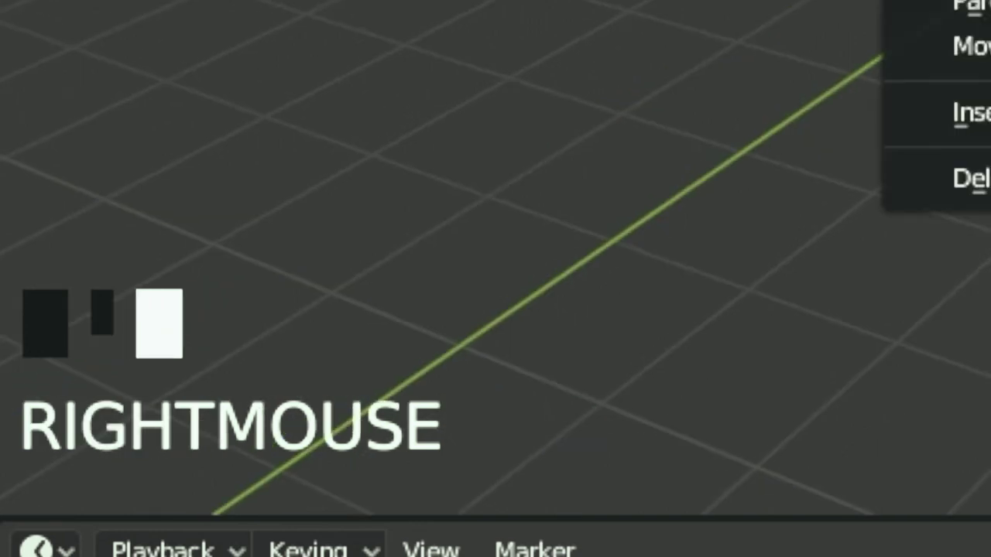
pyautogui.click(495, 232)
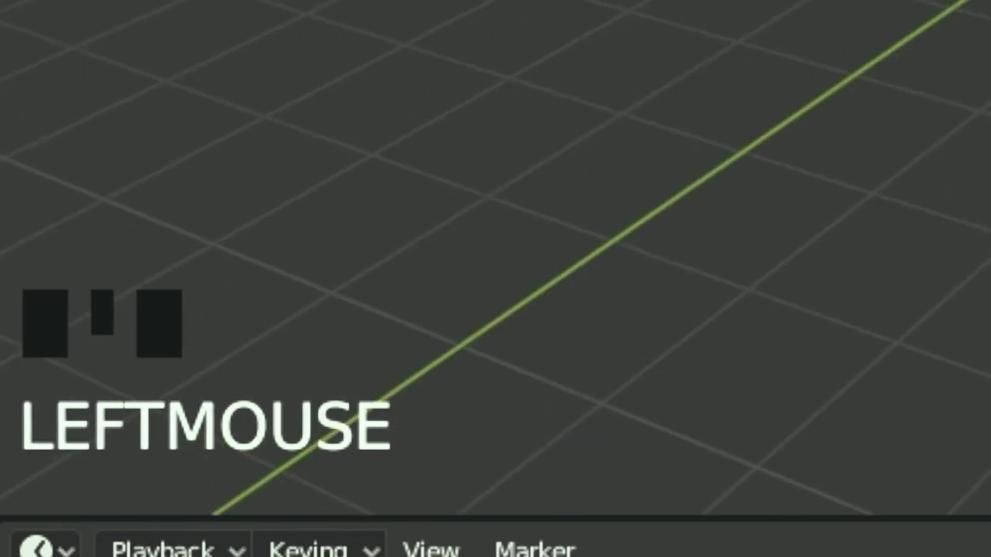
pyautogui.middleClick(495, 233)
pyautogui.moveTo(495, 232); pyautogui.dragTo(402, 271, button='middle')
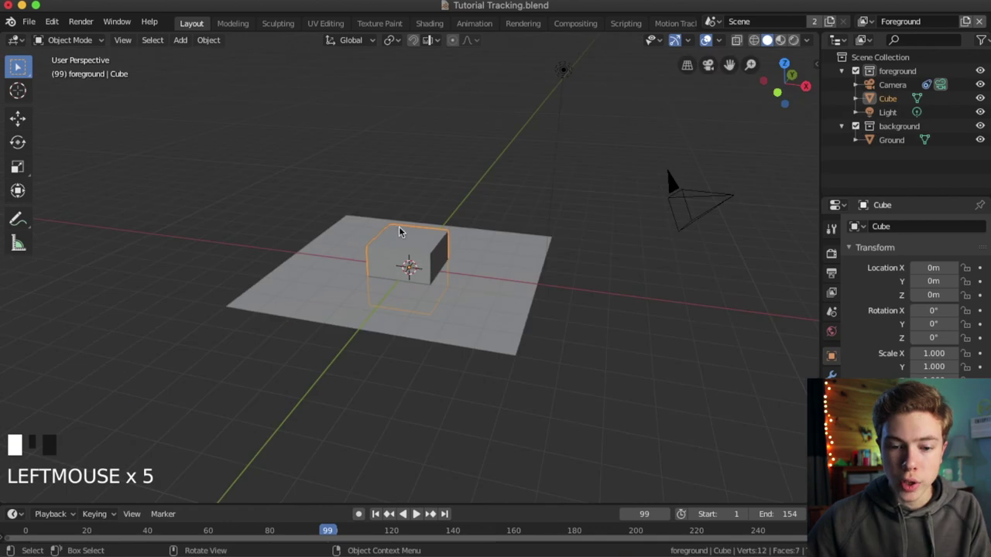
pyautogui.press('x')
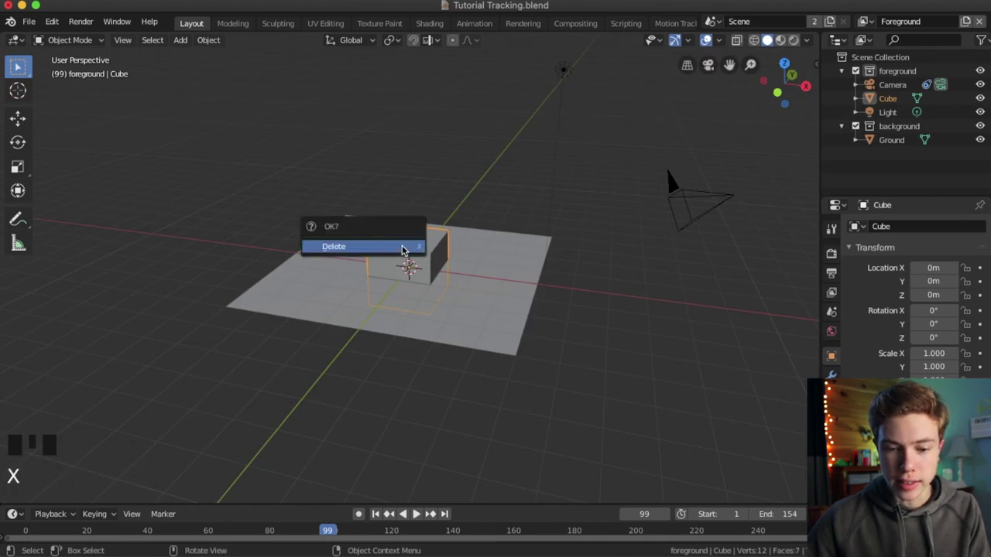
pyautogui.click(402, 247)
# Step: Enlarge the timeline and scrub between frames 51 and 115 to watch the camera move
pyautogui.moveTo(459, 173); pyautogui.dragTo(341, 502, button='middle')
pyautogui.moveTo(340, 501); pyautogui.dragTo(343, 480)
pyautogui.moveTo(33, 509); pyautogui.dragTo(181, 509)
pyautogui.moveTo(418, 302); pyautogui.dragTo(456, 221, button='middle')
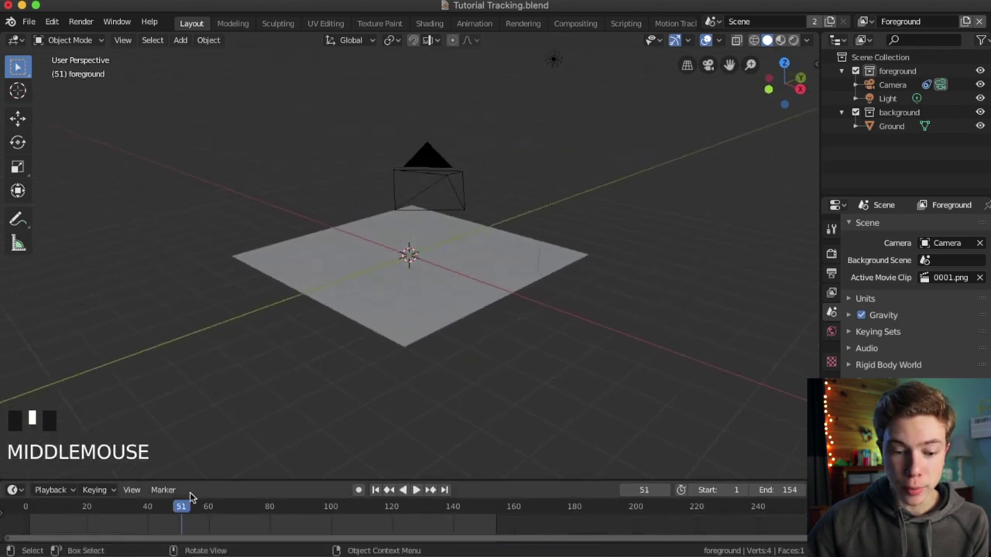
pyautogui.moveTo(194, 504); pyautogui.dragTo(370, 501)
pyautogui.click(409, 489)
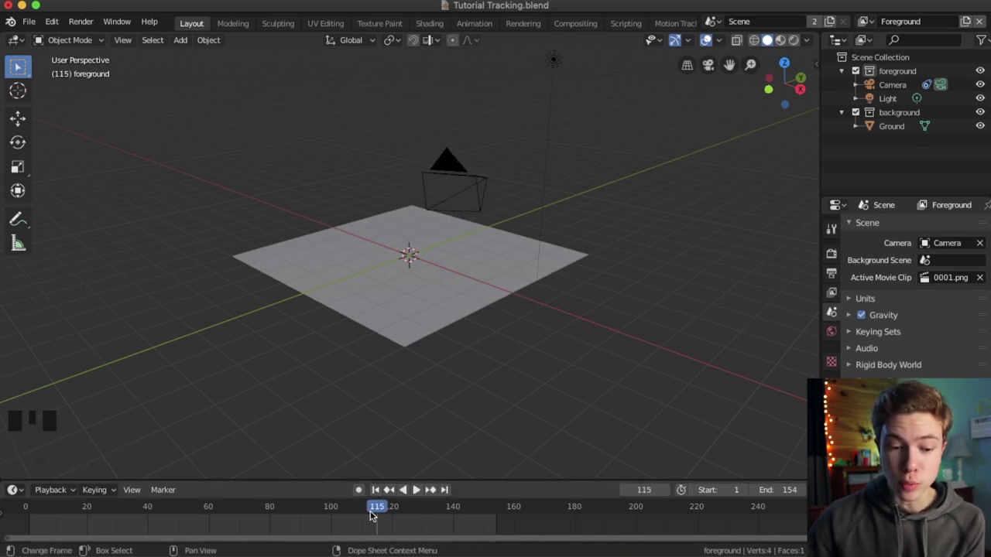
pyautogui.moveTo(371, 513); pyautogui.dragTo(496, 353)
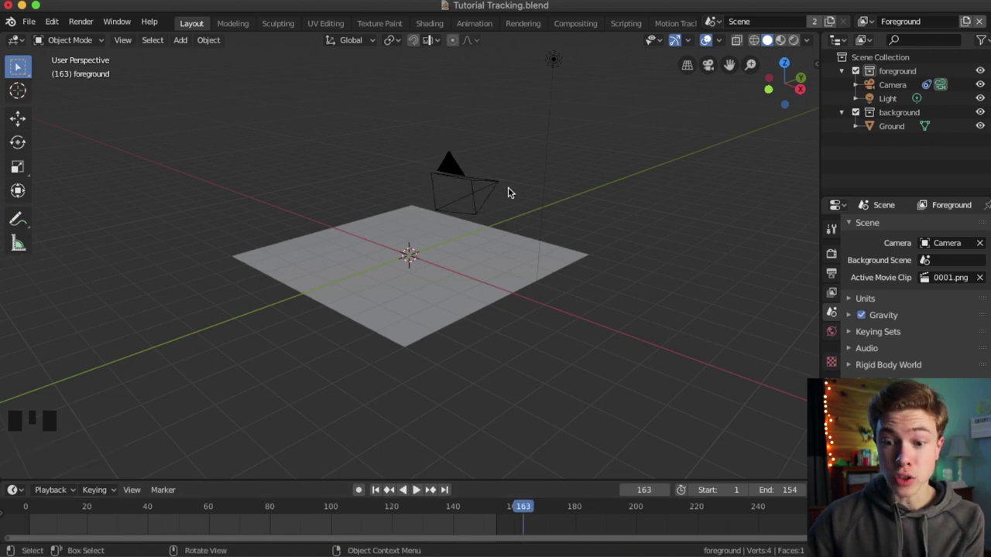
# Step: Look through the tracked camera and play the footage, stopping at frame 40
pyautogui.click(708, 65)
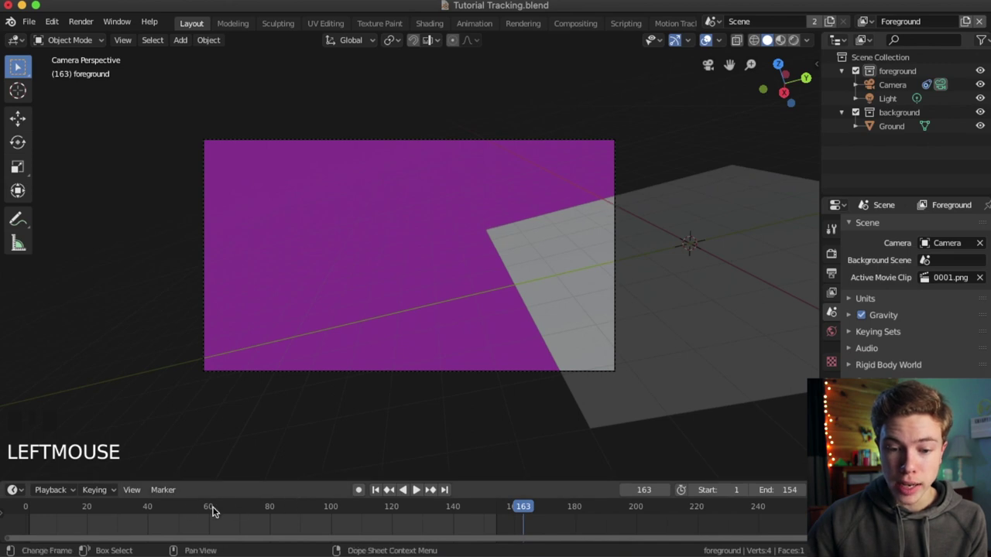
pyautogui.click(155, 511)
pyautogui.click(106, 513)
pyautogui.click(25, 518)
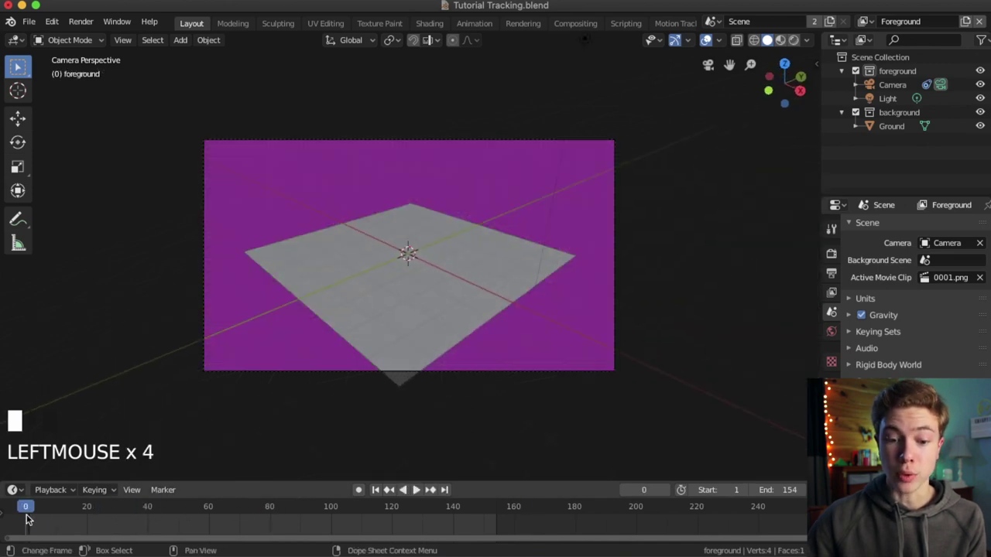
pyautogui.click(43, 509)
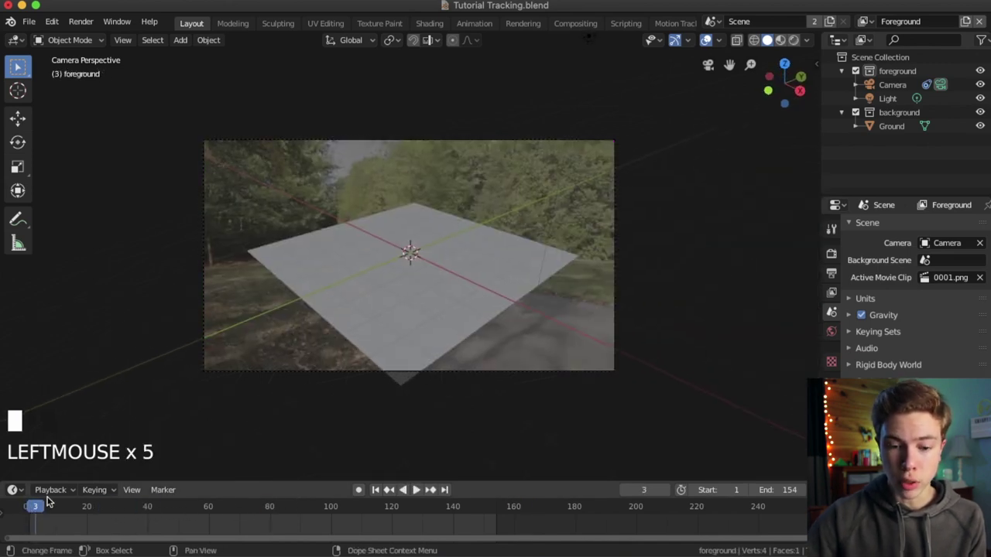
pyautogui.press('space')
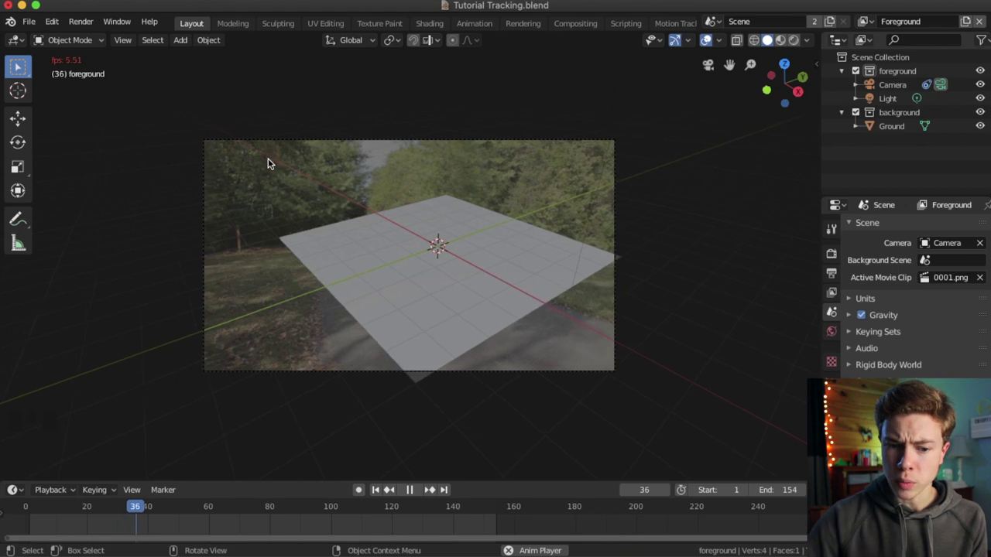
pyautogui.press('space')
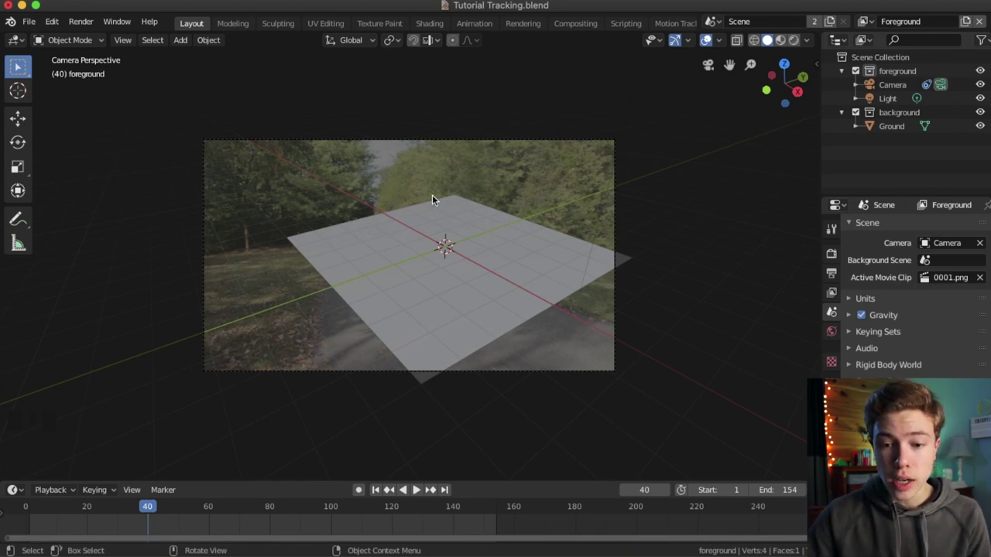
# Step: Back in Motion Tracking, play the road footage and settle on frame 86
pyautogui.click(671, 23)
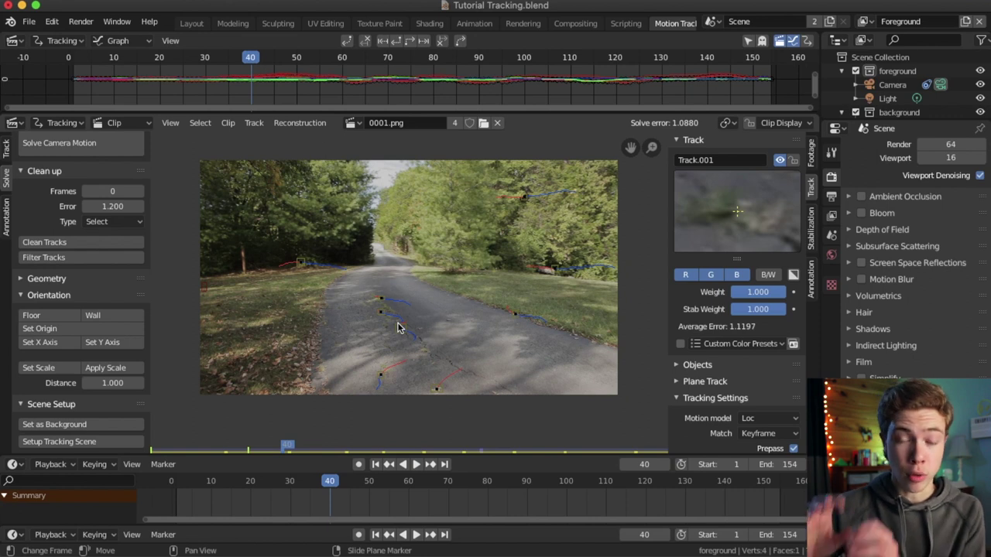
pyautogui.scroll(3, 400, 327)
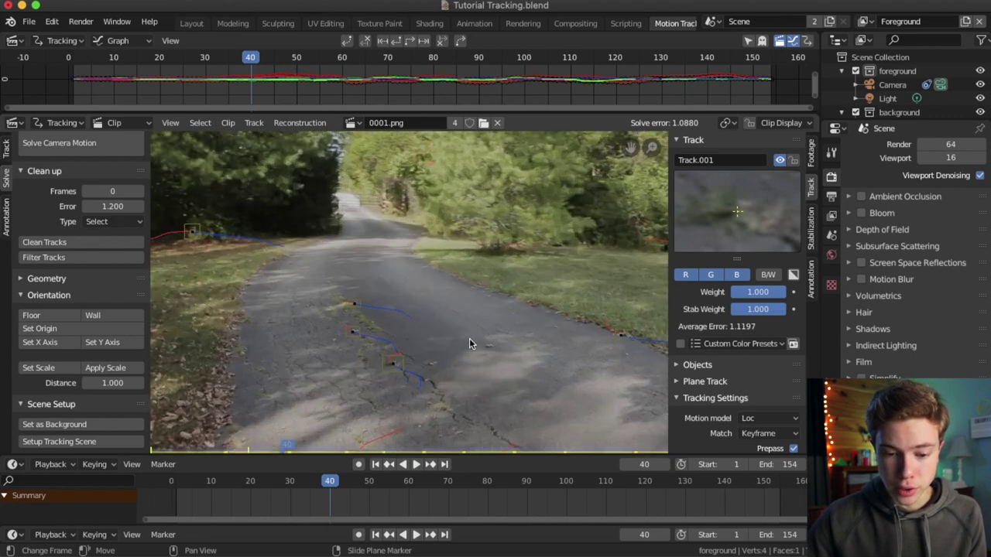
pyautogui.click(326, 481)
pyautogui.press('space')
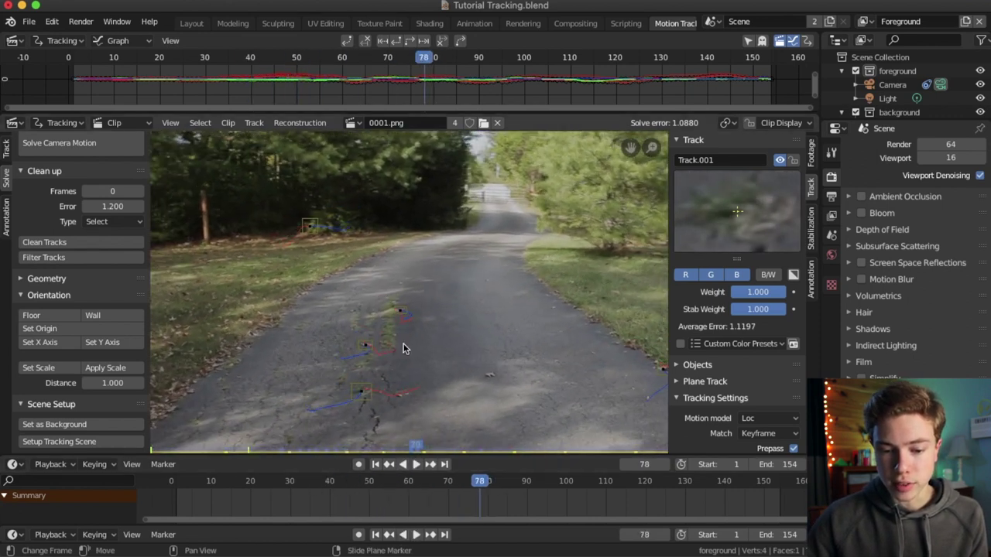
pyautogui.scroll(-3, 405, 336)
pyautogui.press('space')
pyautogui.moveTo(491, 480); pyautogui.dragTo(511, 480)
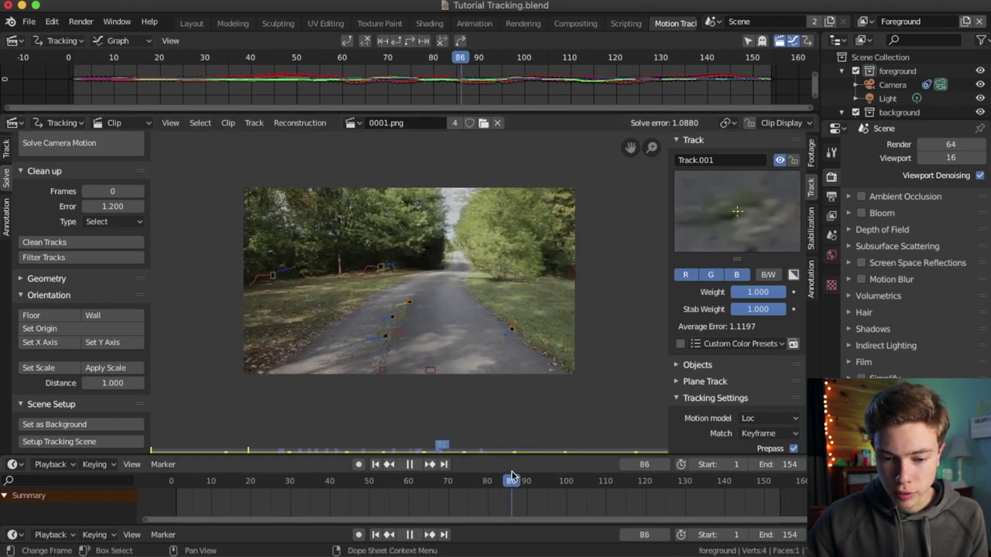
pyautogui.scroll(3, 462, 332)
pyautogui.scroll(1, 391, 293)
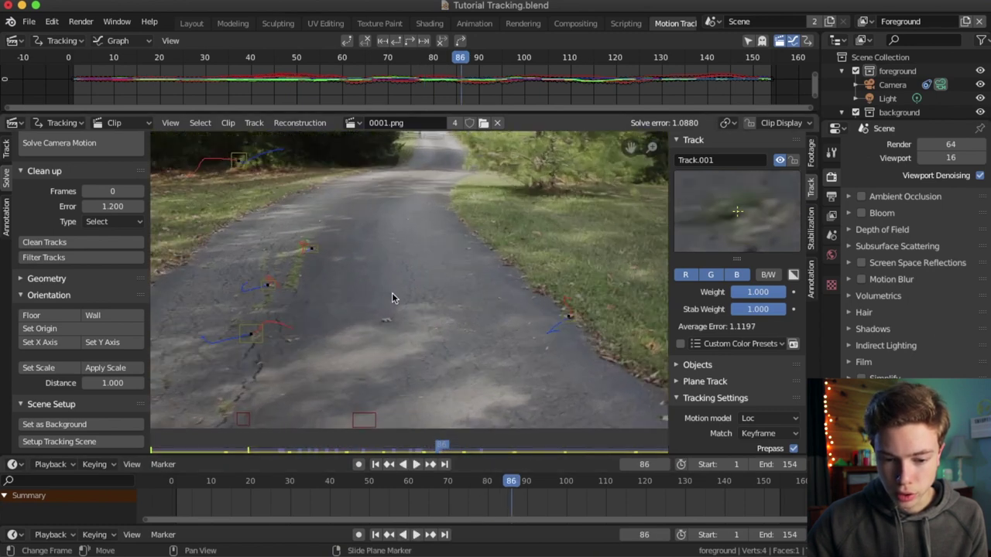
# Step: Add a new road tracking marker and try out selections among nearby road tracks
pyautogui.keyDown('ctrl'); pyautogui.click(302, 247); pyautogui.keyUp('ctrl')
pyautogui.keyDown('shift'); pyautogui.click(242, 336); pyautogui.keyUp('shift')
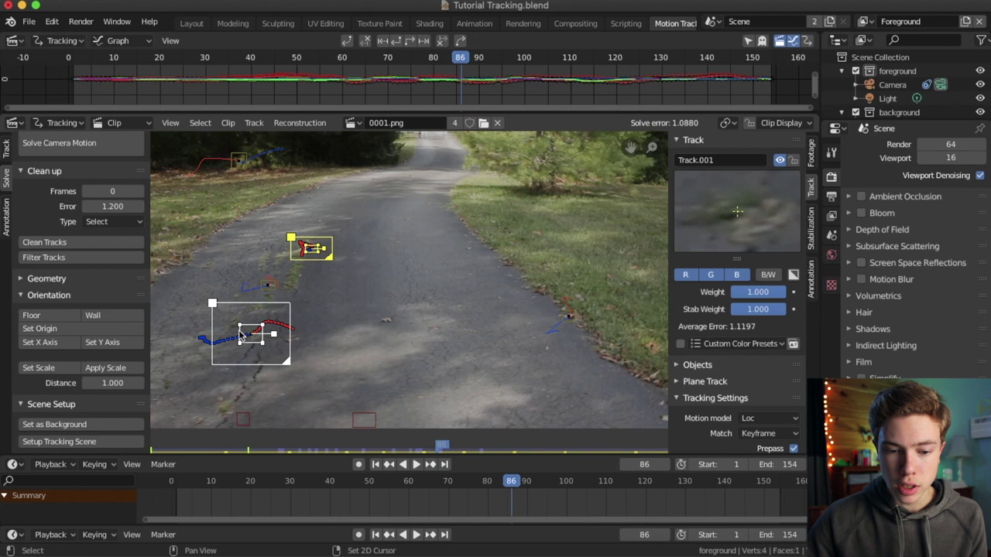
pyautogui.keyDown('shift'); pyautogui.click(561, 323); pyautogui.keyUp('shift')
pyautogui.scroll(-2, 372, 403)
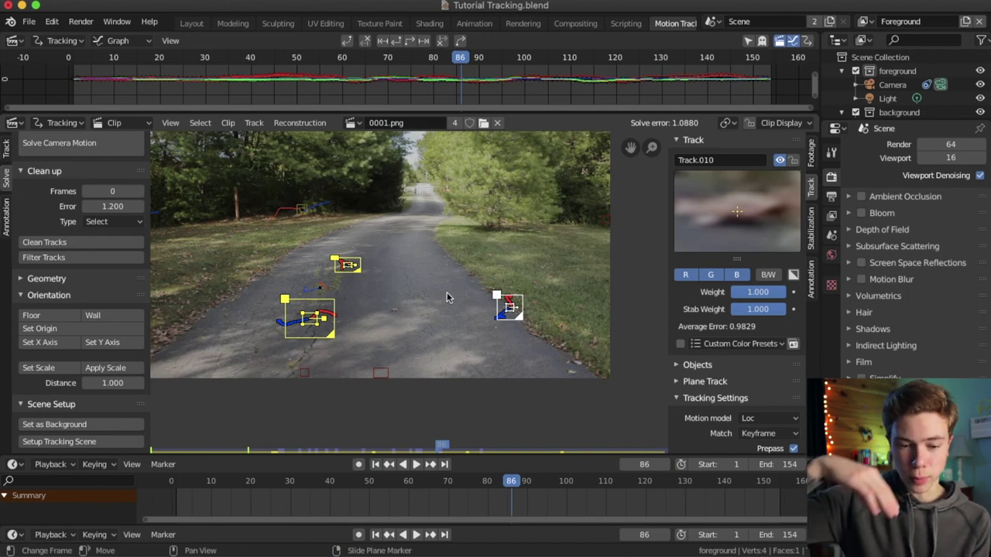
pyautogui.keyDown('shift'); pyautogui.click(319, 286); pyautogui.keyUp('shift')
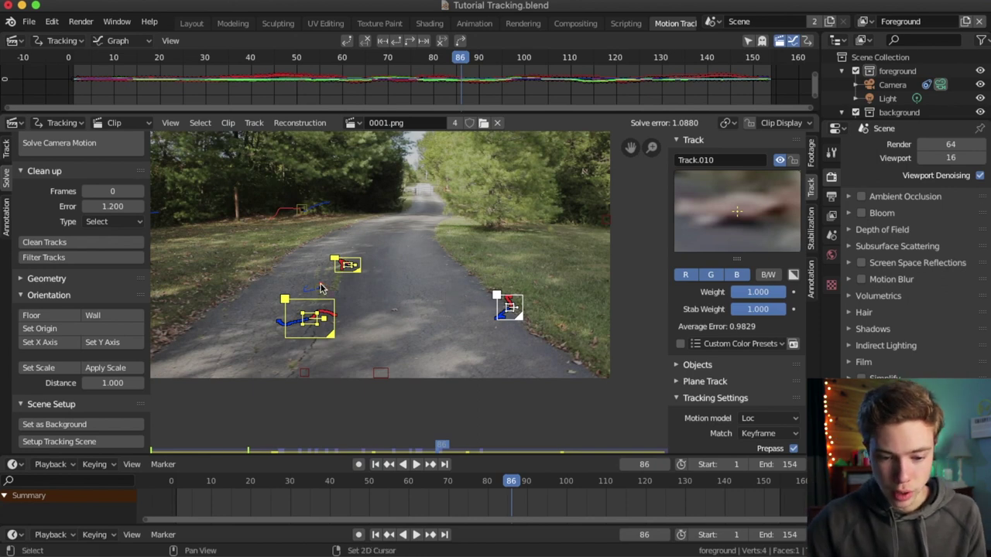
pyautogui.click(502, 305)
pyautogui.click(347, 286)
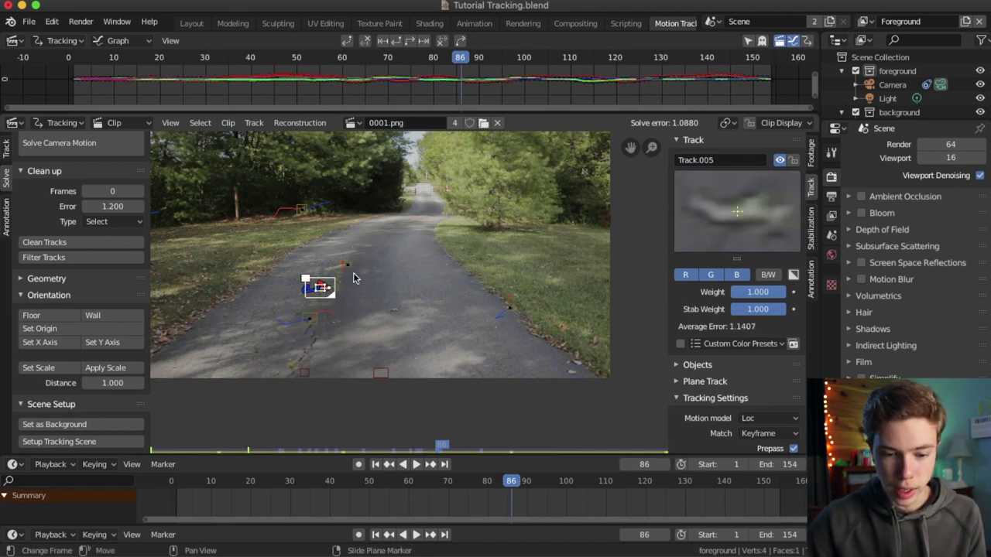
# Step: Select three road markers and set them as the Floor orientation
pyautogui.click(346, 267)
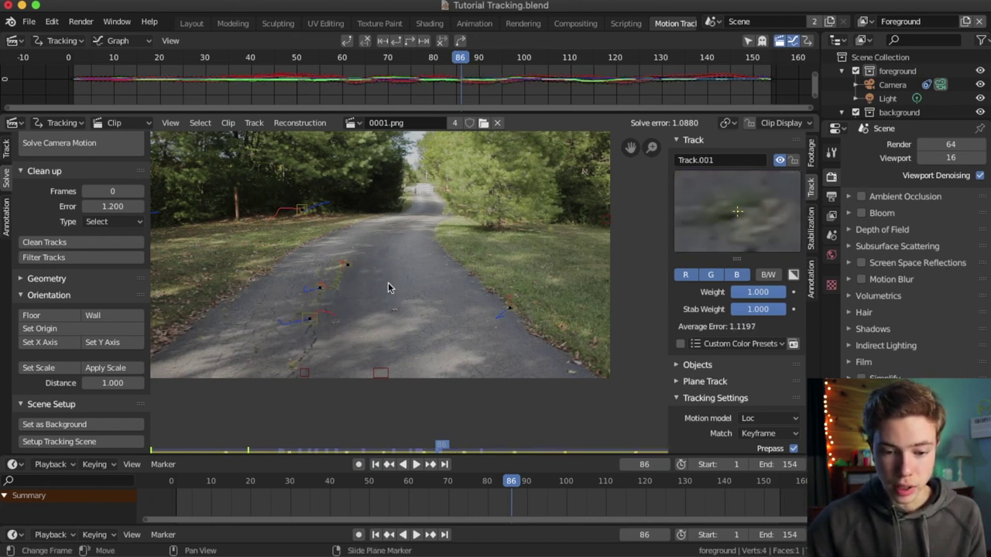
pyautogui.click(347, 265)
pyautogui.keyDown('shift'); pyautogui.click(308, 323); pyautogui.keyUp('shift')
pyautogui.keyDown('shift'); pyautogui.click(505, 305); pyautogui.keyUp('shift')
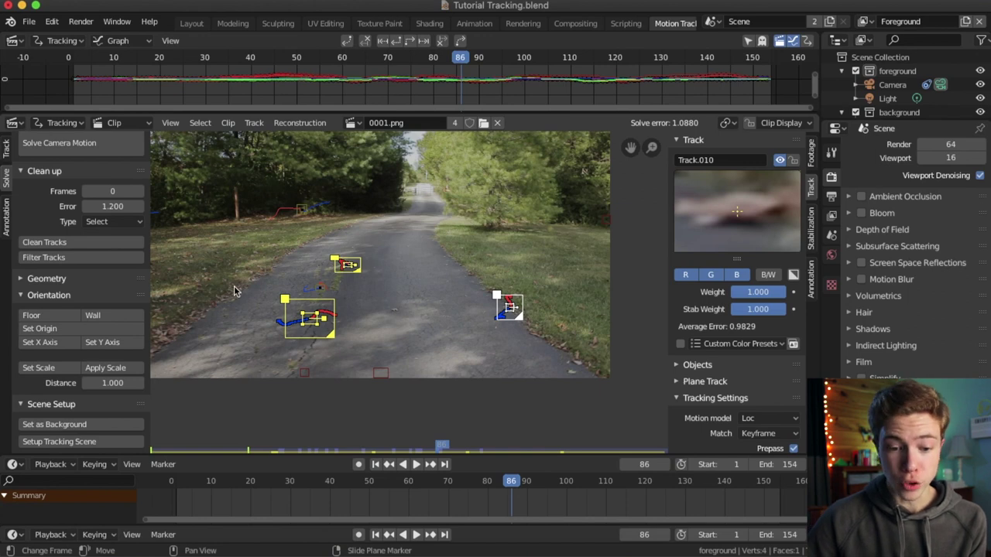
pyautogui.click(57, 317)
pyautogui.click(163, 444)
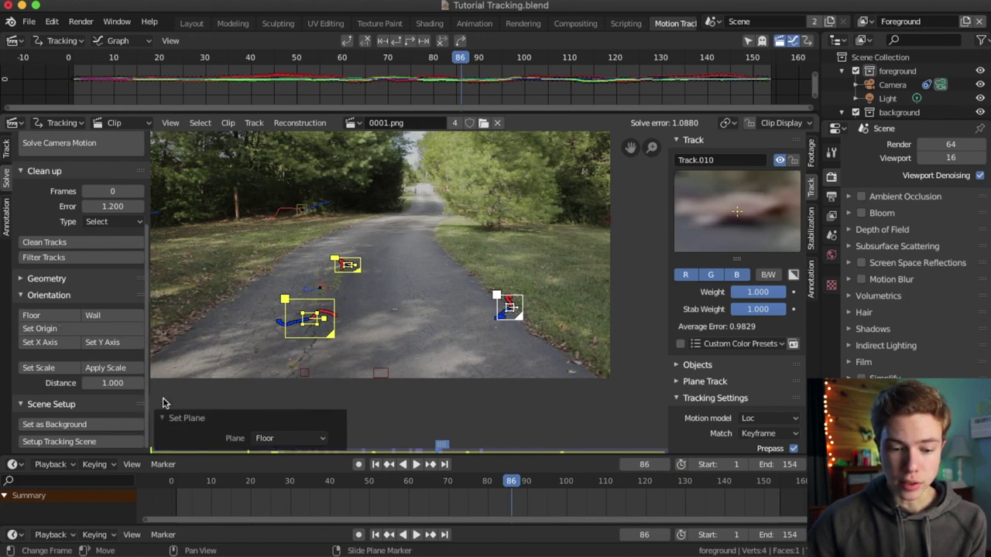
pyautogui.click(165, 418)
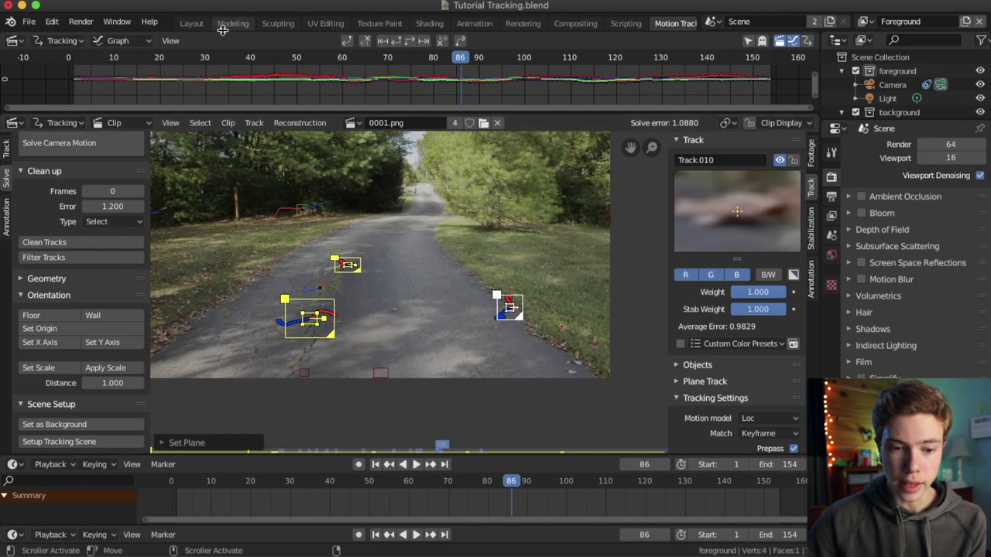
# Step: In Layout, select and hide the Ground plane, then orbit to see the camera and origin
pyautogui.click(199, 26)
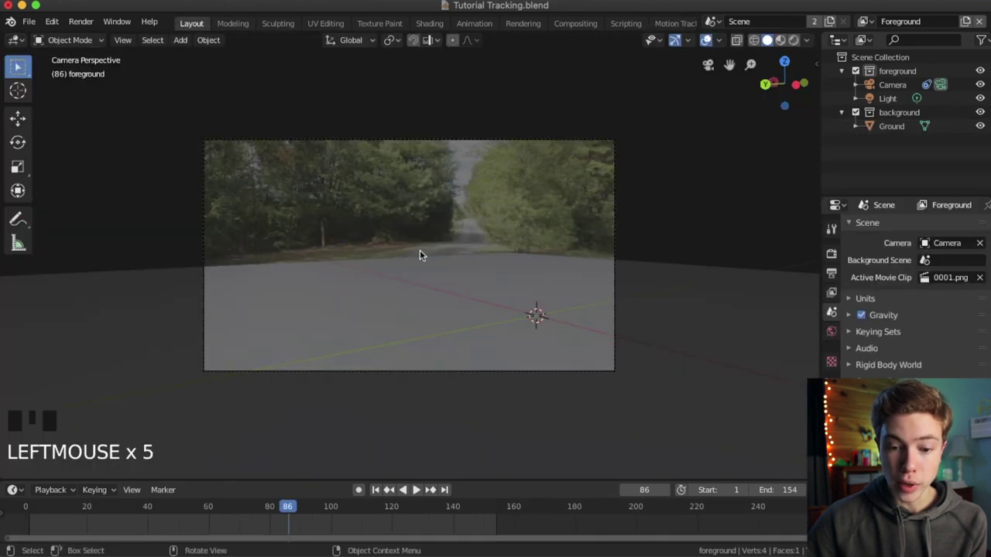
pyautogui.scroll(-4, 468, 261)
pyautogui.click(550, 259)
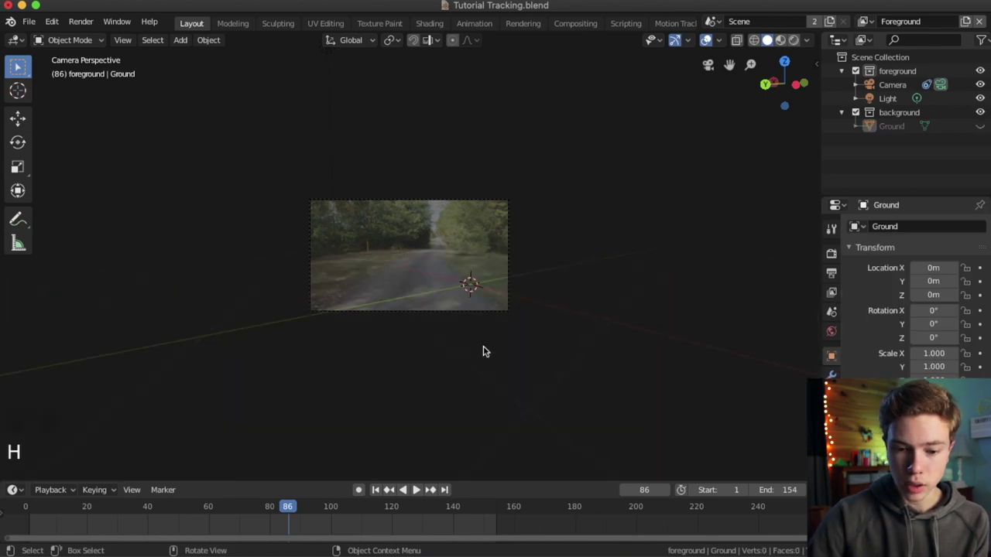
pyautogui.scroll(4, 549, 303)
pyautogui.moveTo(549, 303); pyautogui.dragTo(511, 255, button='middle')
pyautogui.scroll(-4, 577, 284)
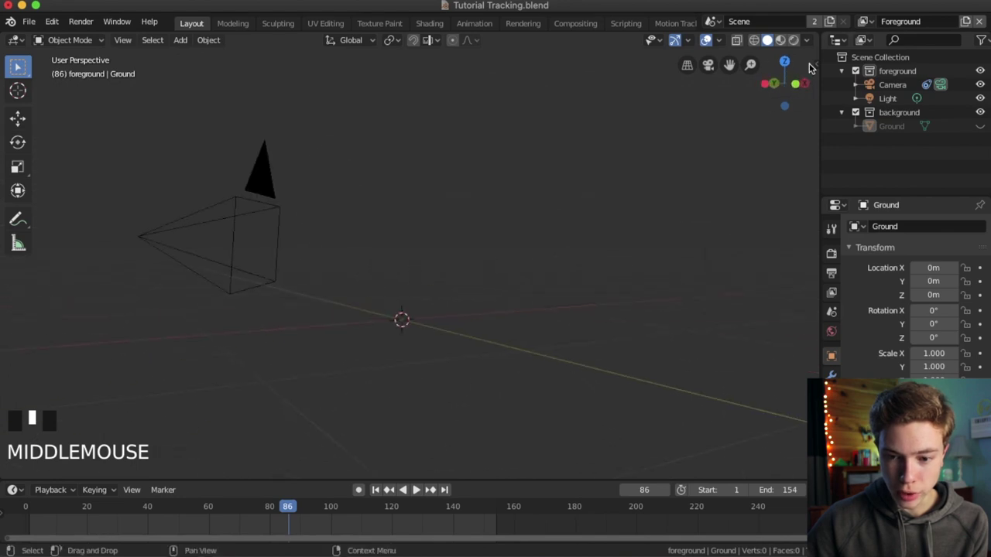
# Step: Play the road footage from the start through the tracked camera
pyautogui.click(708, 64)
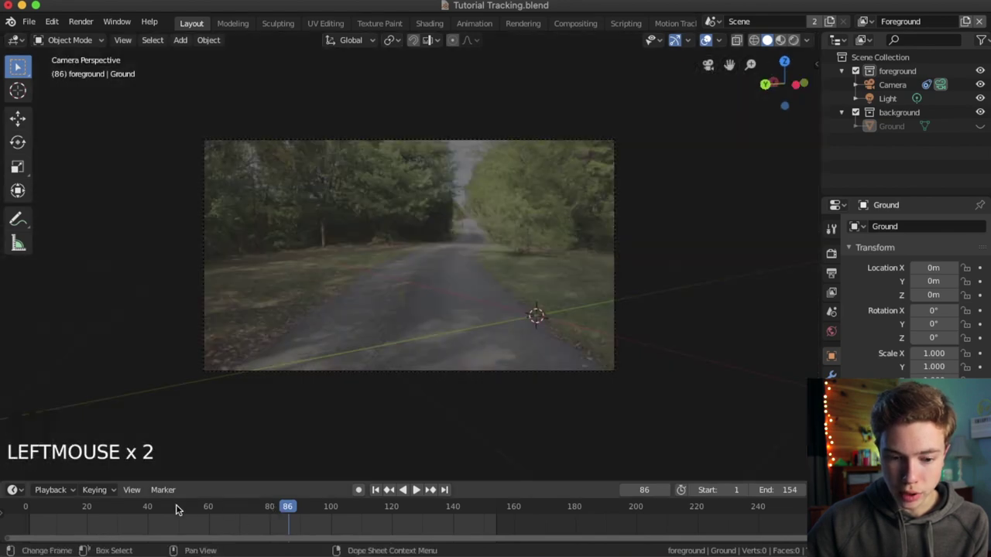
pyautogui.click(23, 517)
pyautogui.press('space')
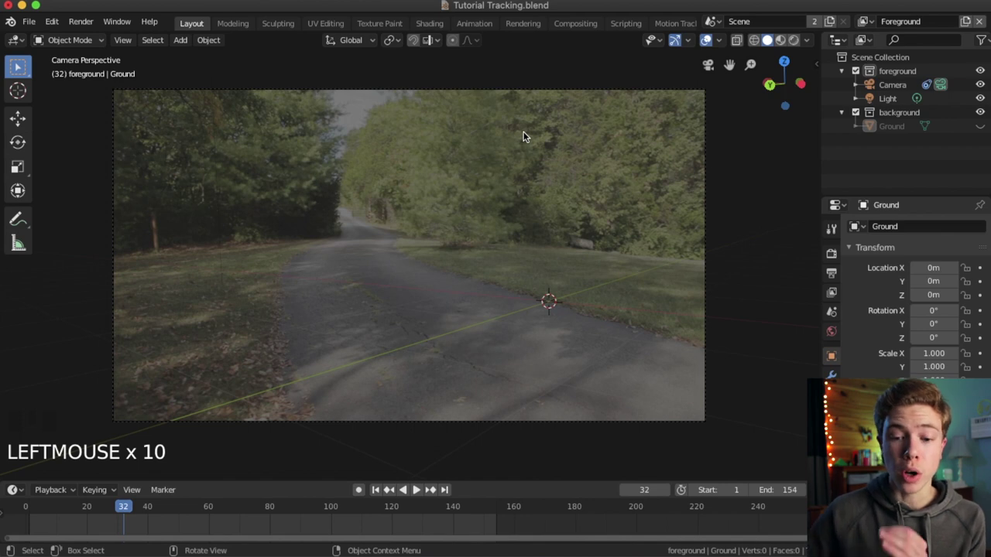
pyautogui.click(665, 24)
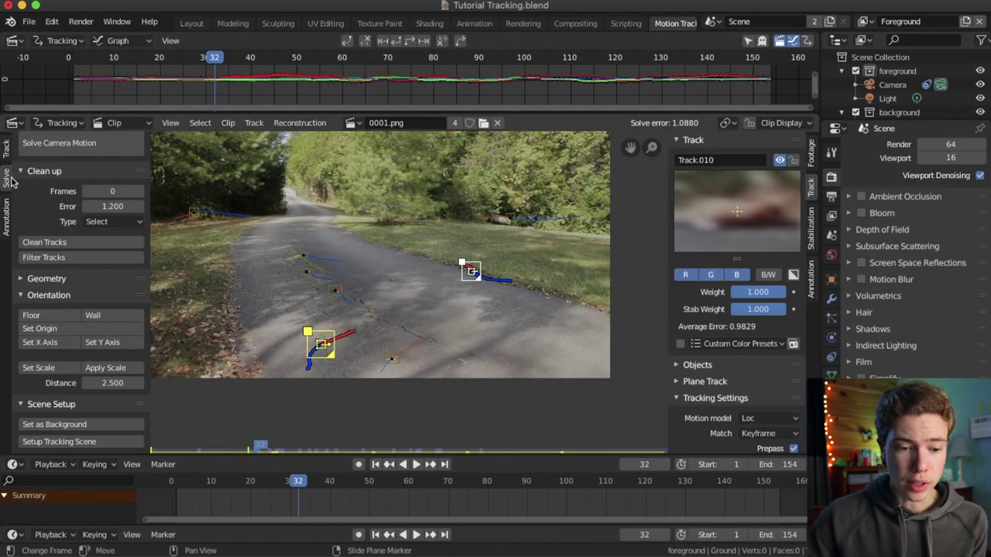
# Step: Select the upper and lower road markers and enter a real-world distance of 2.5
pyautogui.scroll(3, 85, 372)
pyautogui.scroll(-3, 54, 331)
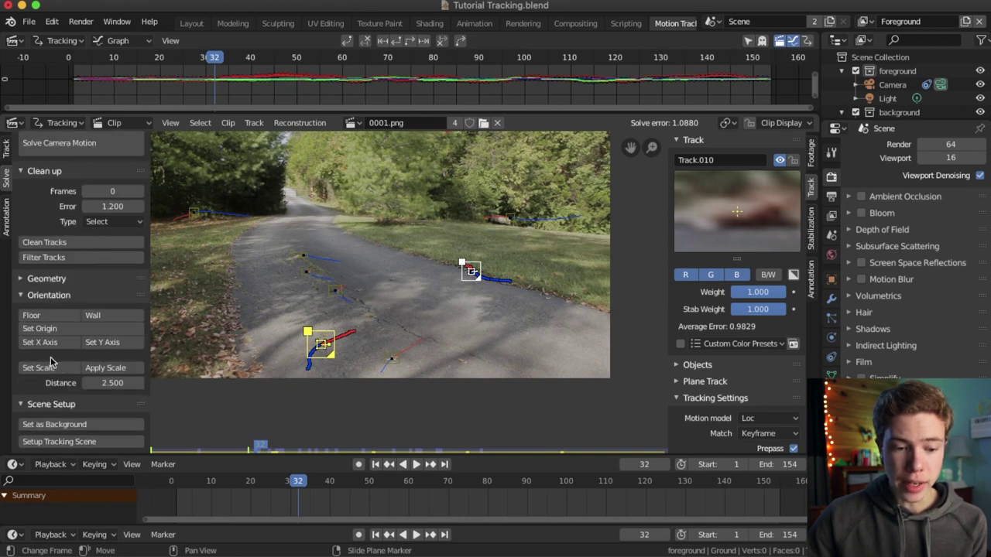
pyautogui.click(334, 295)
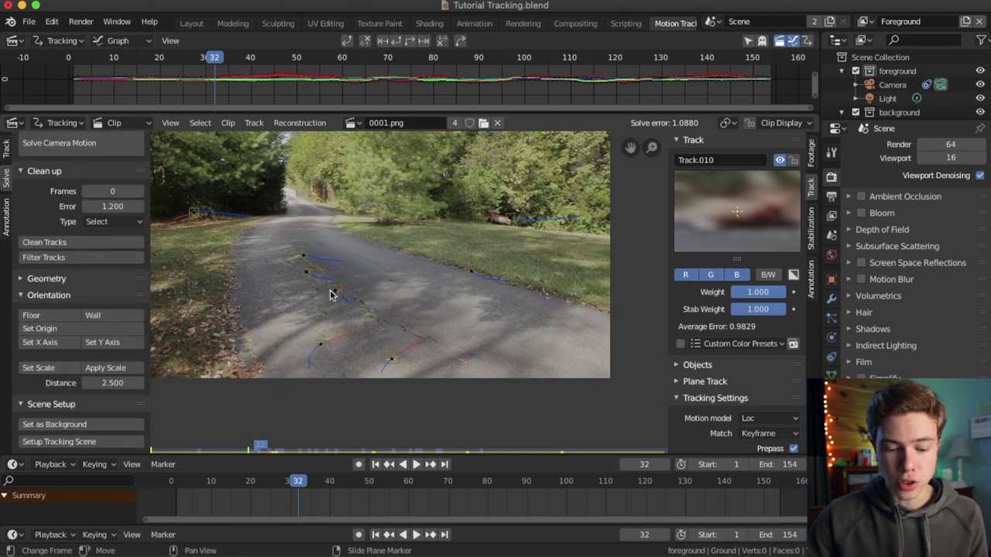
pyautogui.click(333, 292)
pyautogui.keyDown('shift'); pyautogui.click(322, 346); pyautogui.keyUp('shift')
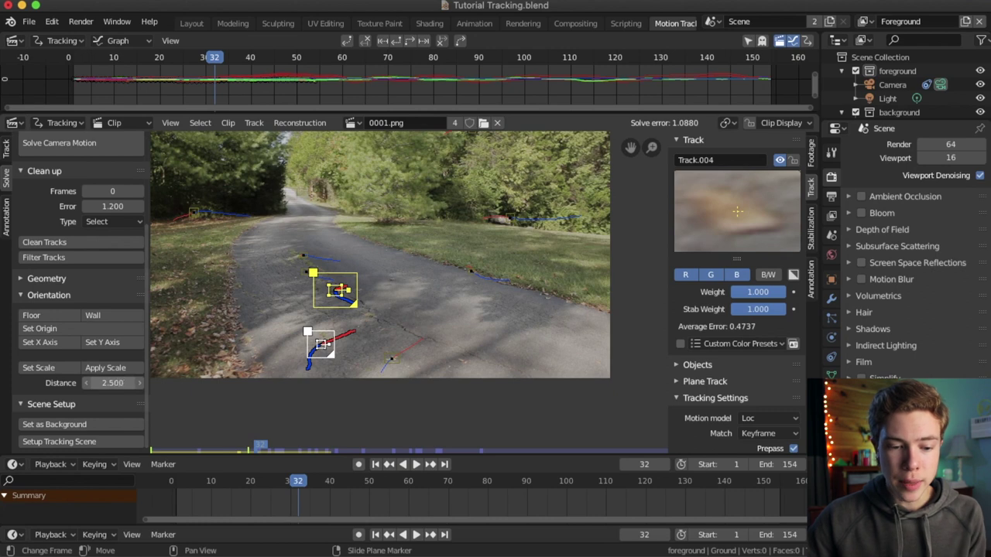
pyautogui.click(113, 383)
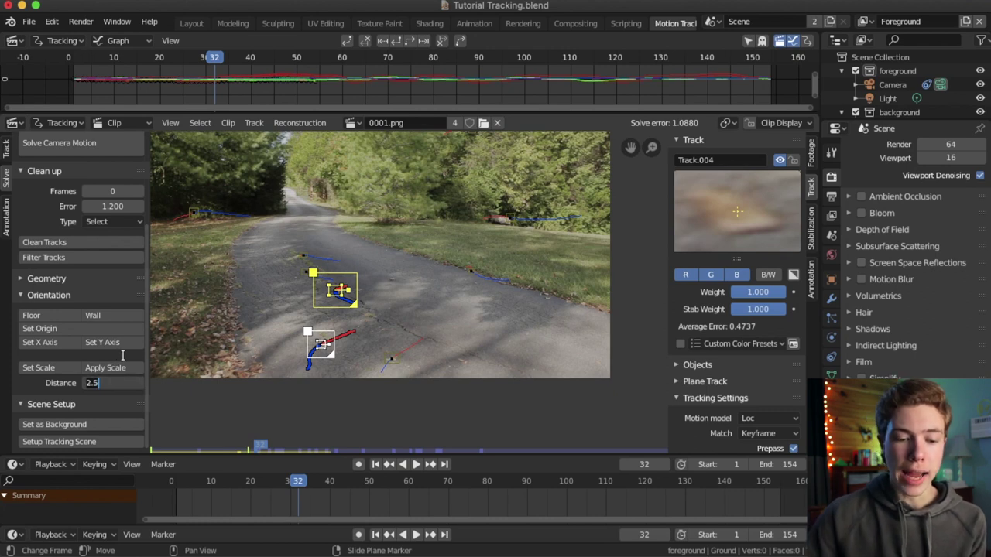
pyautogui.press('Return')
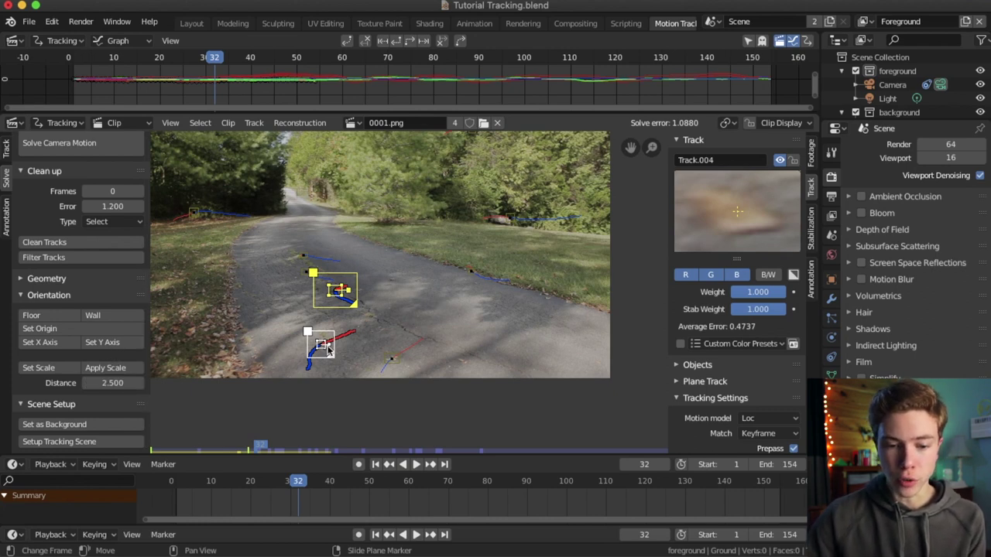
# Step: Pick the lower road and grass-edge markers, set distance 2.5 and apply Set Scale
pyautogui.click(424, 331)
pyautogui.click(321, 345)
pyautogui.keyDown('shift'); pyautogui.click(470, 271); pyautogui.keyUp('shift')
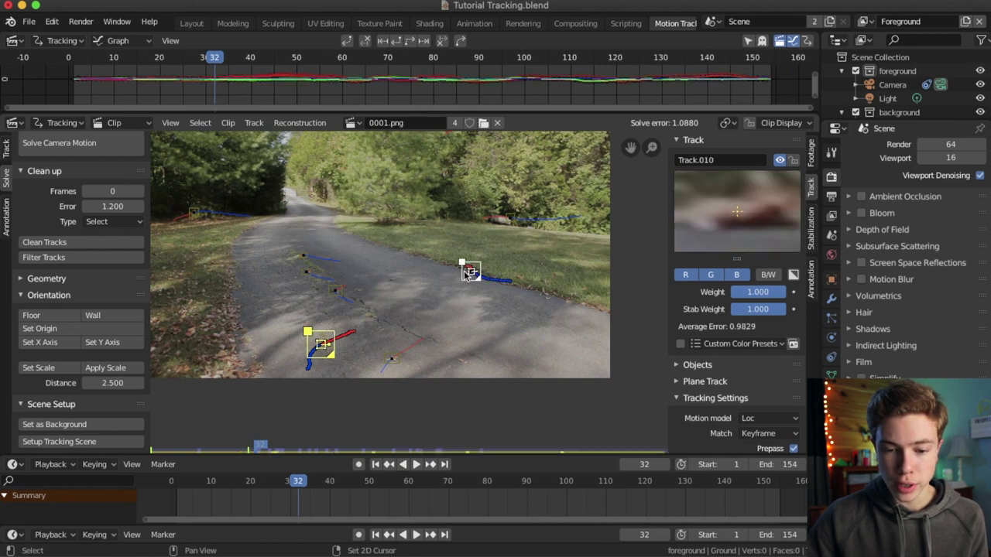
pyautogui.click(115, 381)
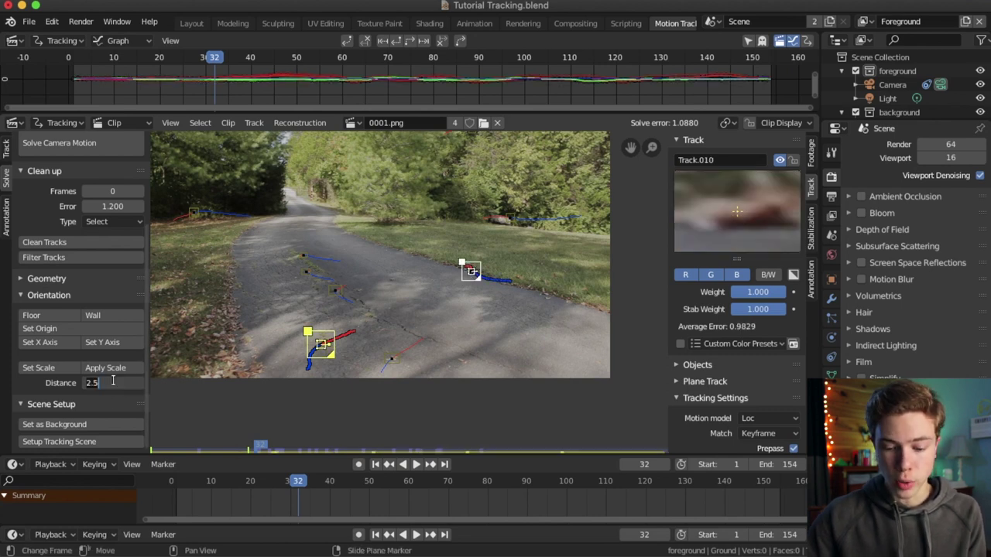
pyautogui.write('5')
pyautogui.press('Return')
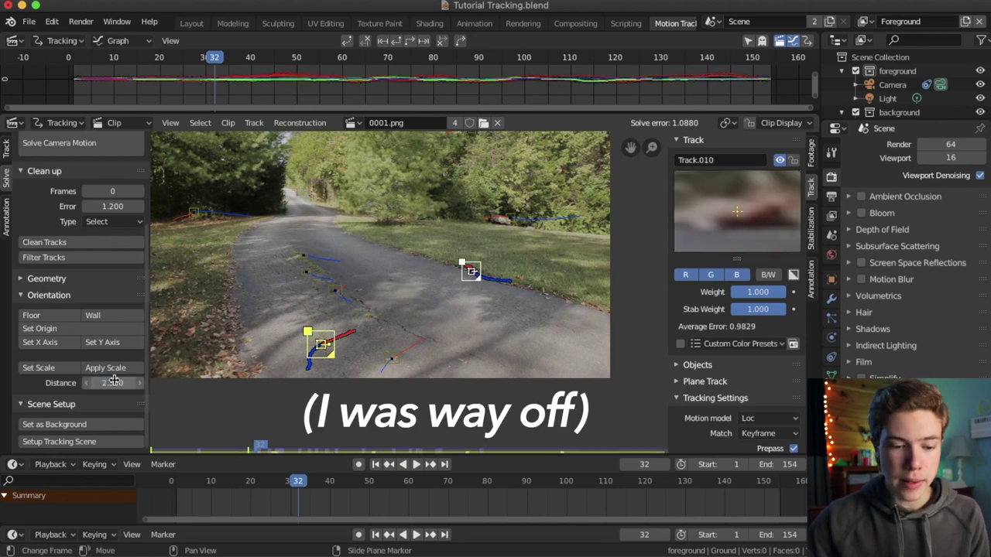
pyautogui.click(65, 369)
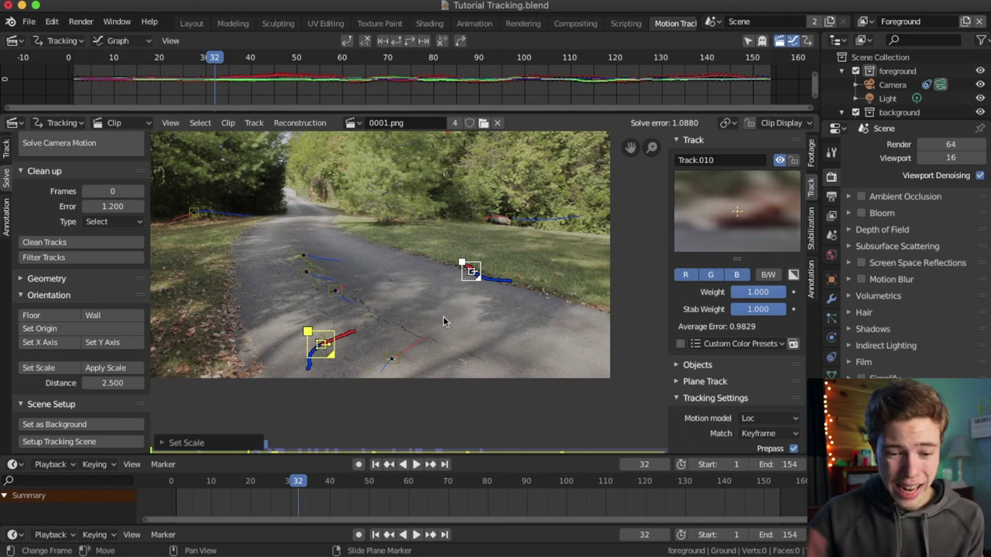
# Step: Save Tutorial Tracking.blend, then undo the last action
pyautogui.scroll(-3, 422, 293)
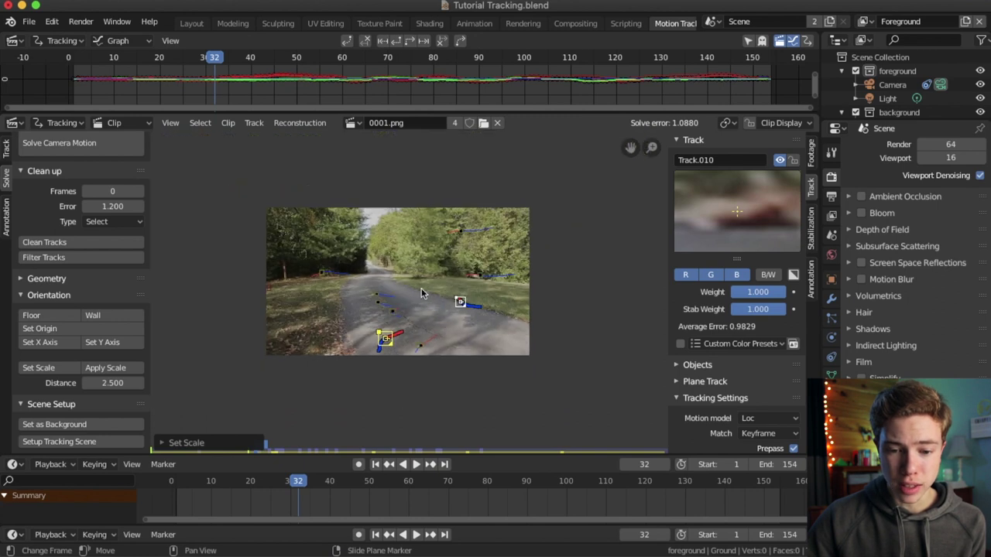
pyautogui.scroll(3, 422, 293)
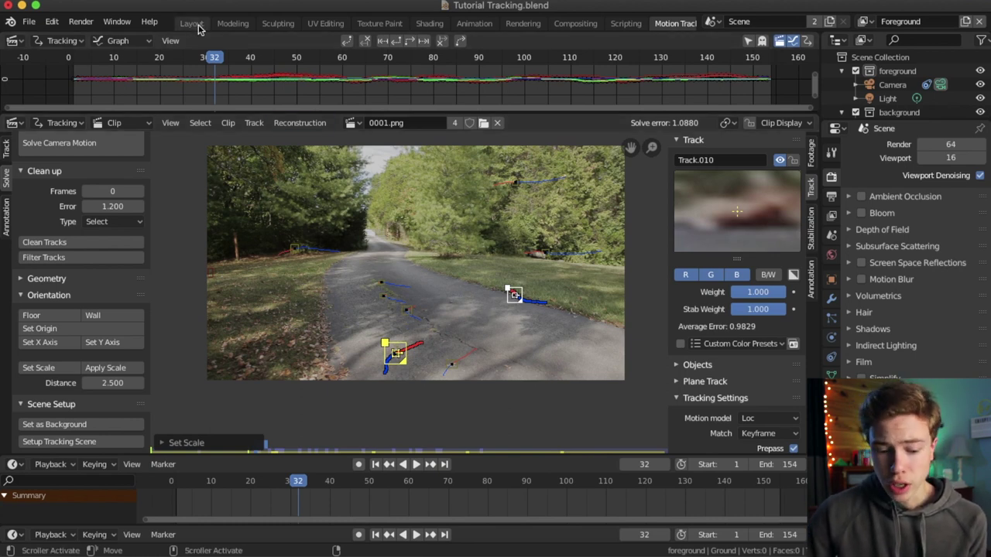
pyautogui.press('super+s')
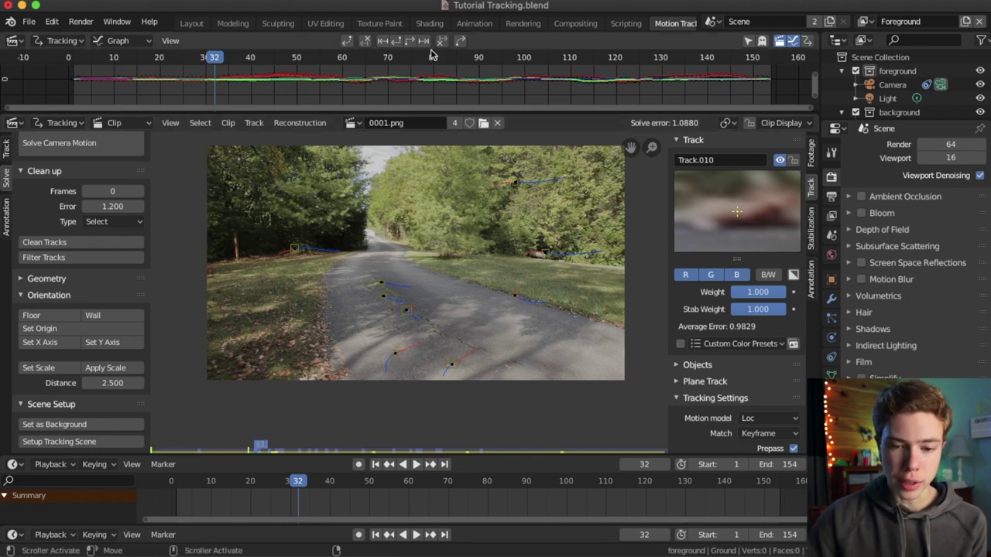
pyautogui.hotkey('ctrl', 'z')
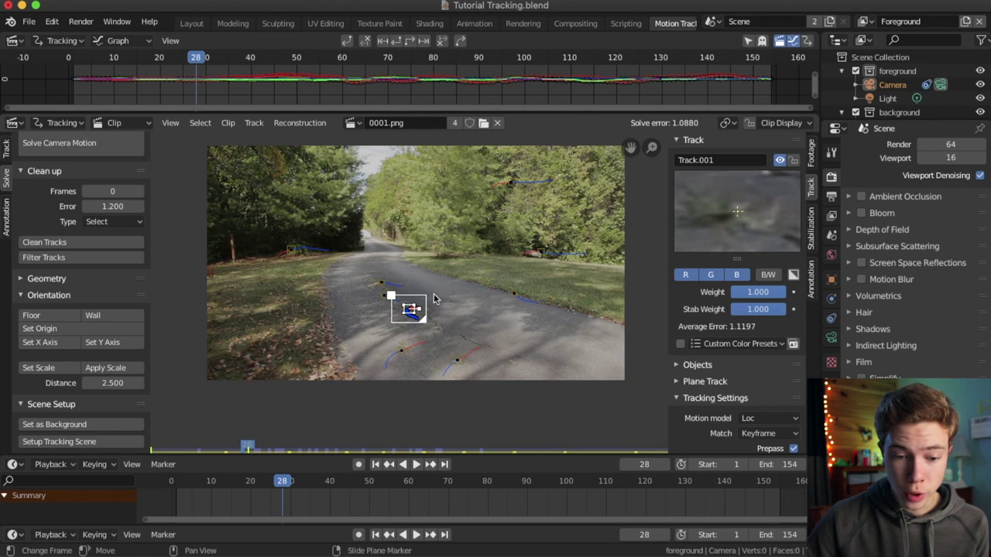
# Step: Set the scene origin on the centre road track and scrub the shot in Layout to check it
pyautogui.click(450, 293)
pyautogui.click(405, 313)
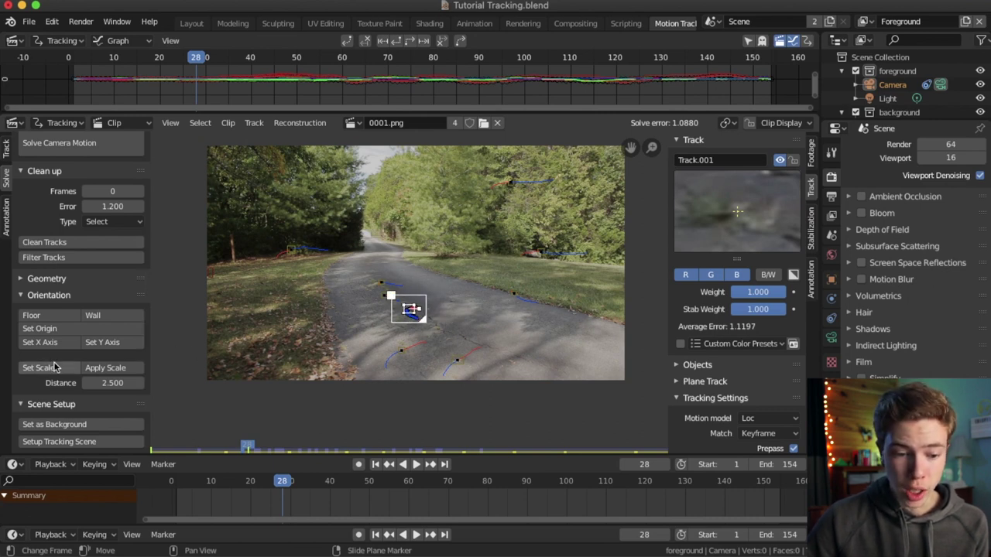
pyautogui.click(39, 328)
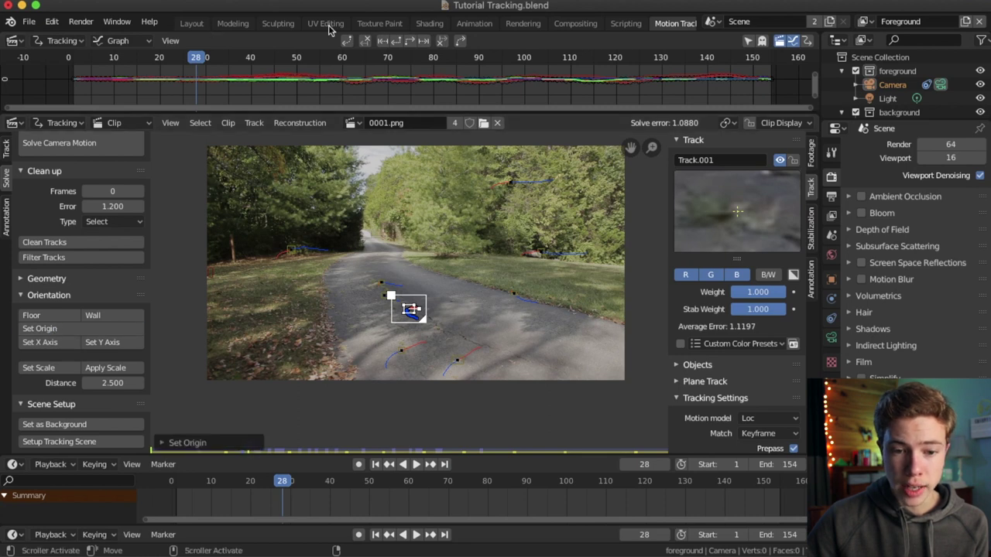
pyautogui.click(203, 24)
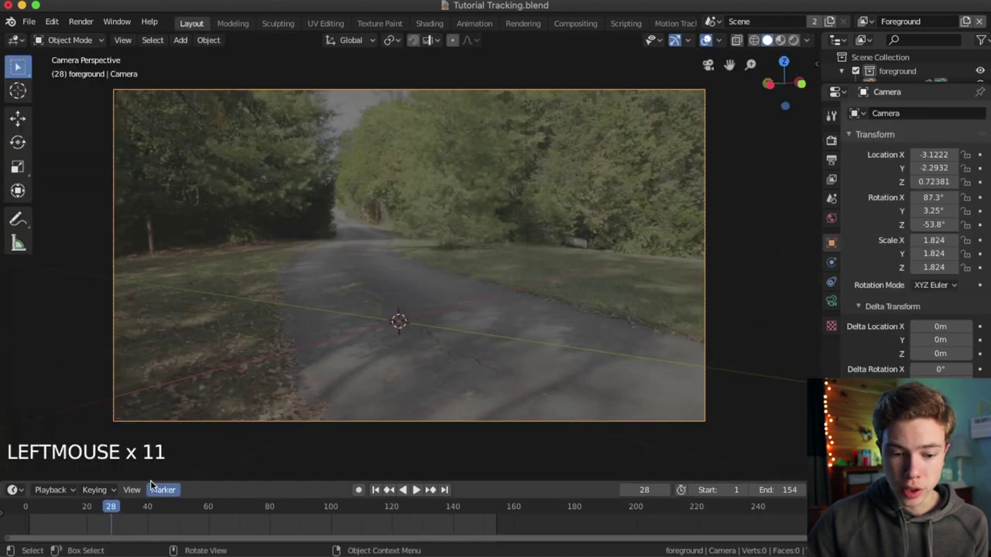
pyautogui.moveTo(199, 509); pyautogui.dragTo(260, 512)
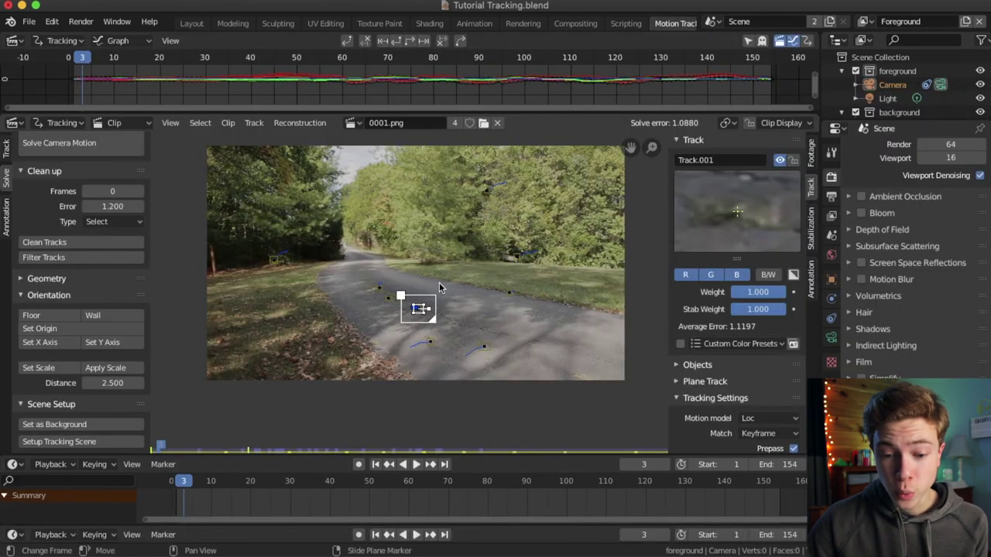
pyautogui.click(440, 280)
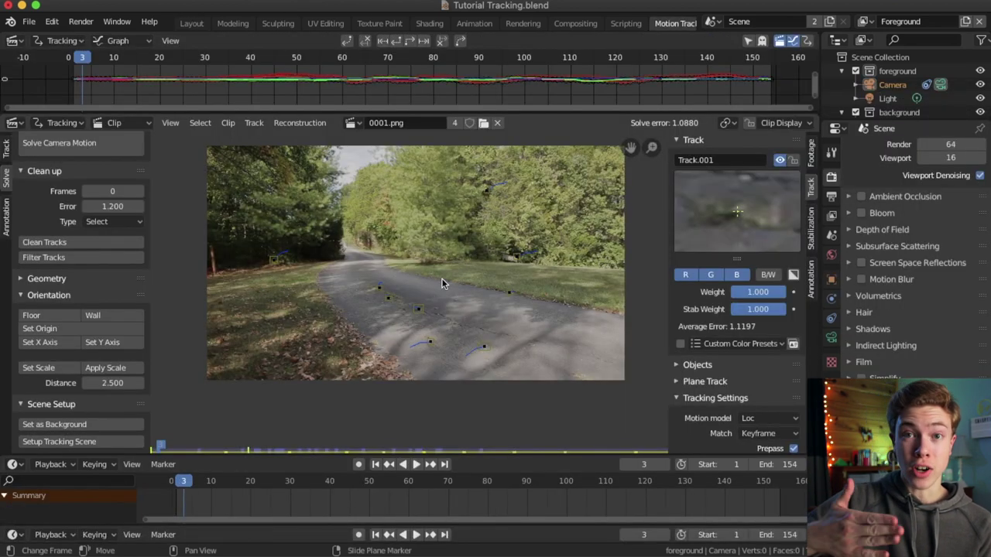
# Step: Set the X axis from the centre road track and Track.019, then play to frame 80 to check
pyautogui.click(418, 309)
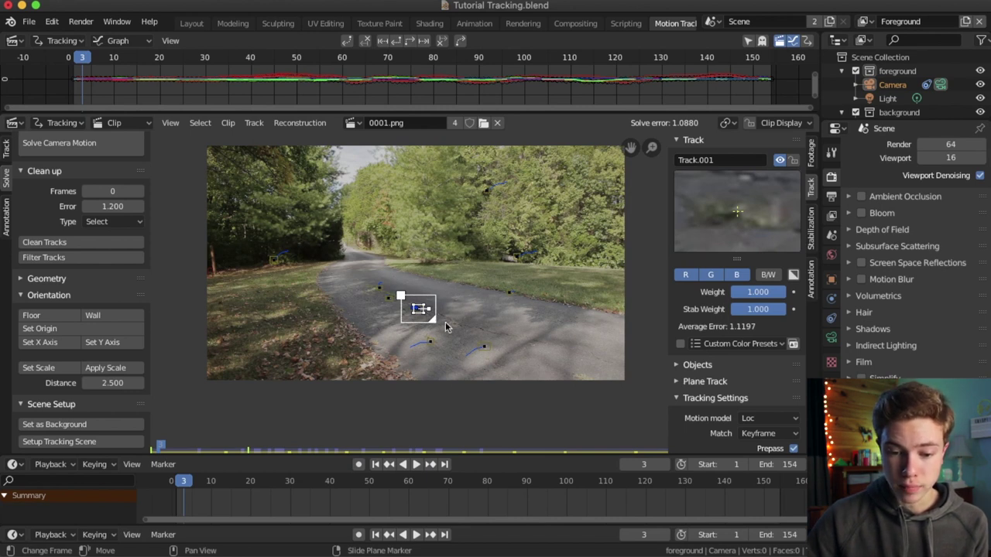
pyautogui.click(379, 288)
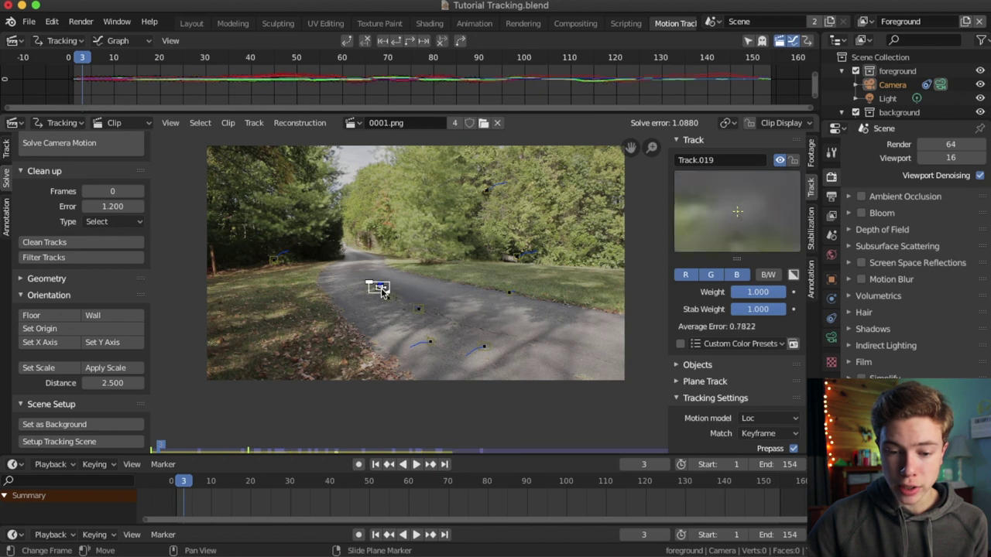
pyautogui.click(35, 345)
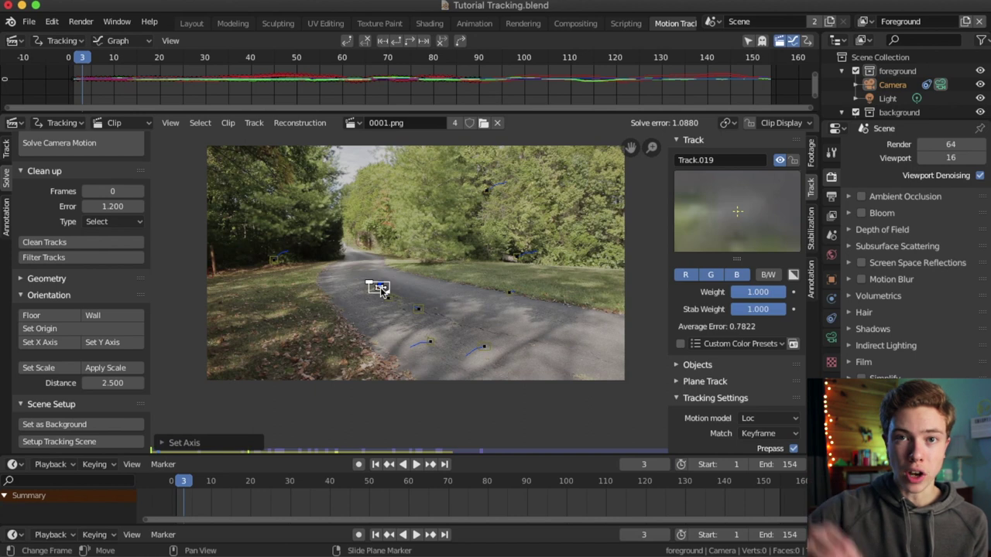
pyautogui.click(418, 308)
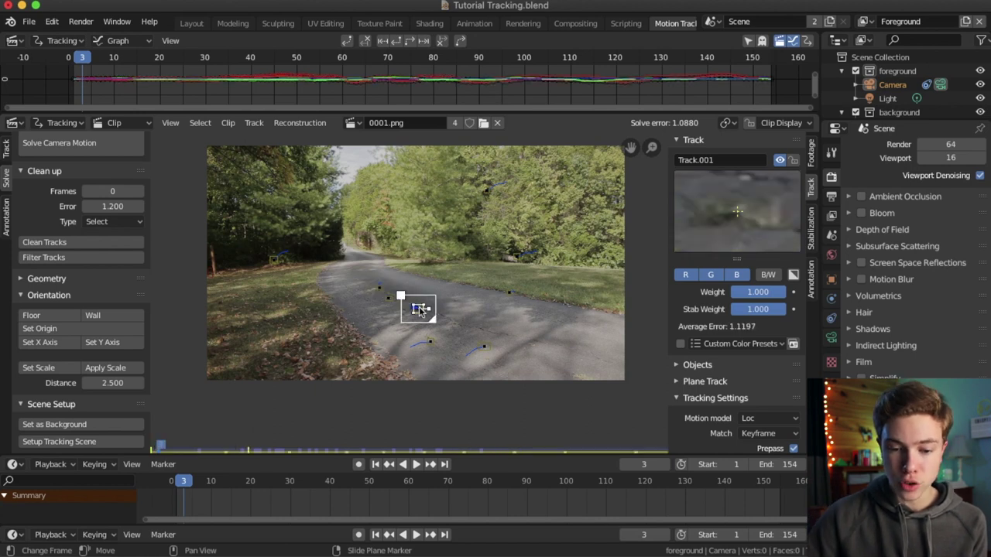
pyautogui.click(191, 23)
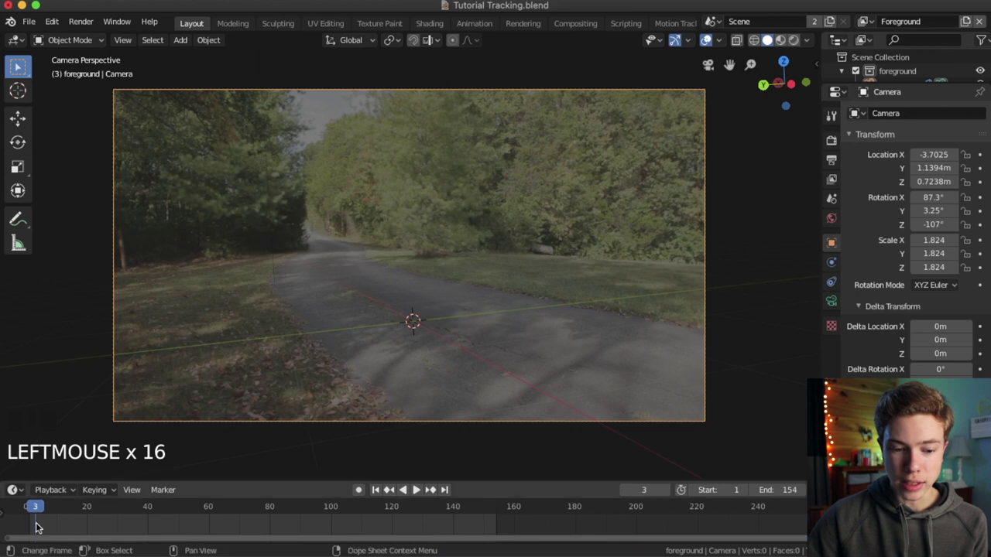
pyautogui.press('space')
pyautogui.moveTo(36, 524); pyautogui.dragTo(281, 529)
pyautogui.press('space')
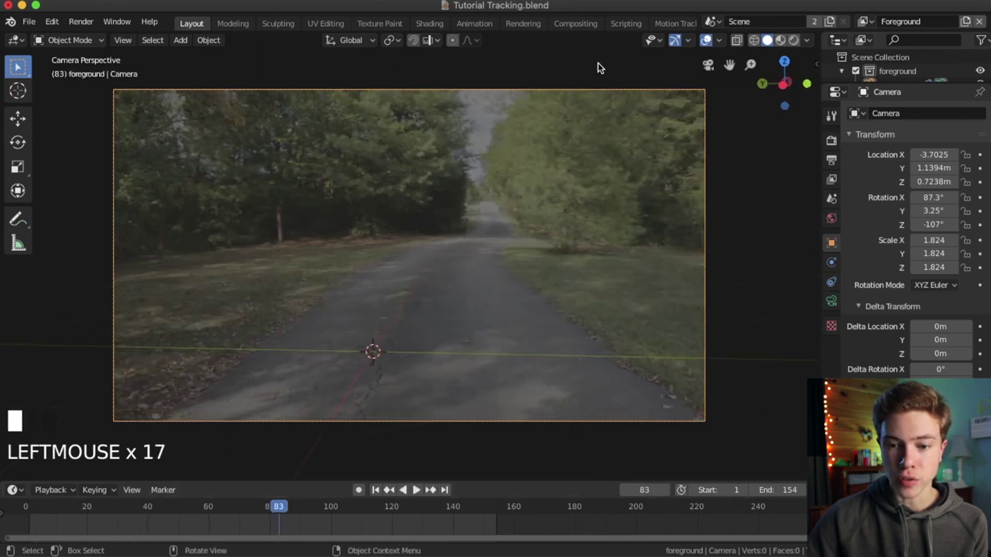
pyautogui.click(674, 23)
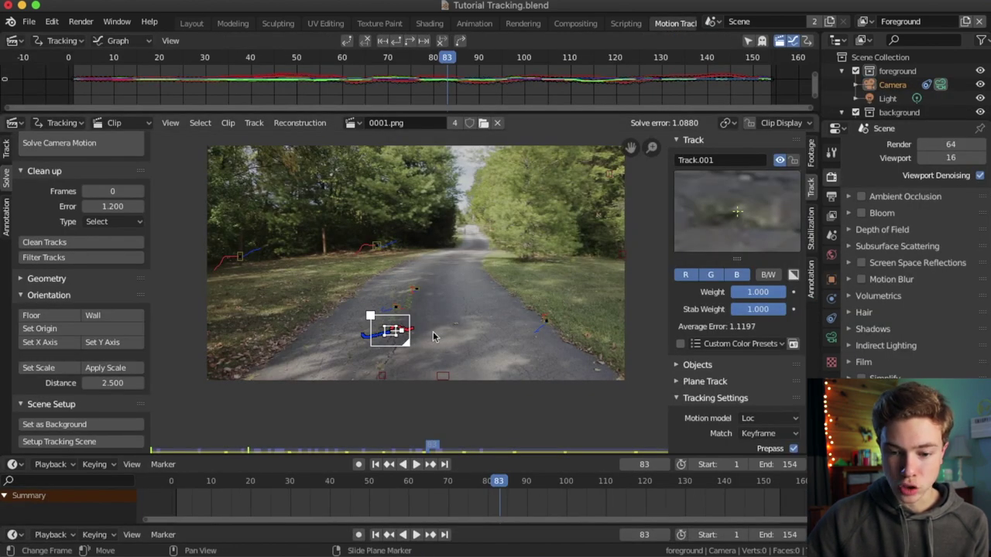
# Step: Retry the X axis alignment using Track.010 at the right road edge and check it in Layout
pyautogui.click(546, 326)
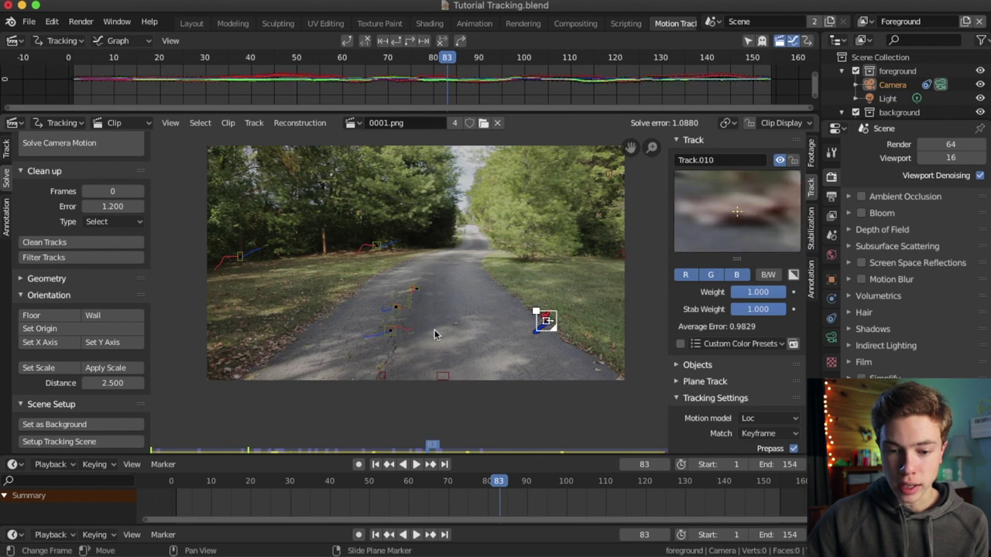
pyautogui.click(39, 342)
pyautogui.click(191, 23)
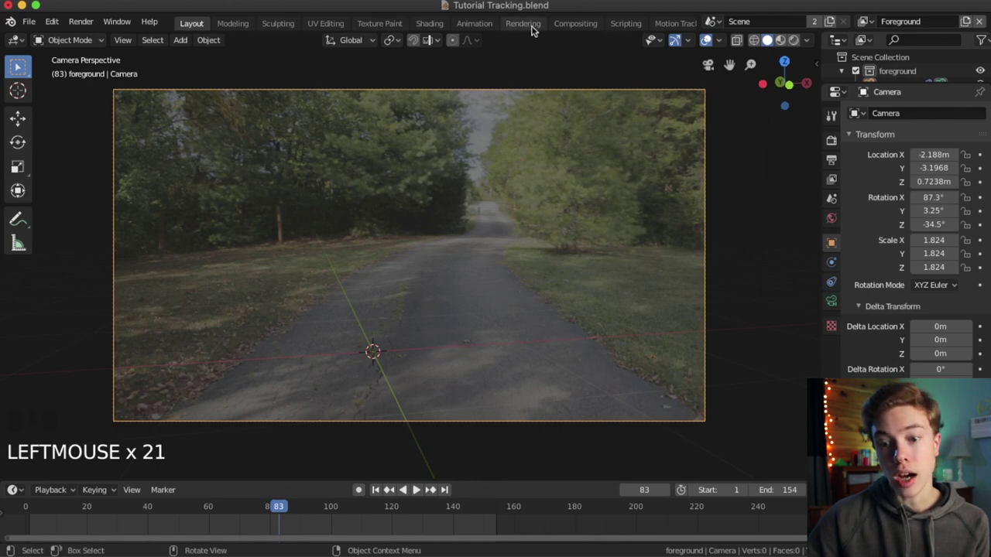
pyautogui.click(674, 22)
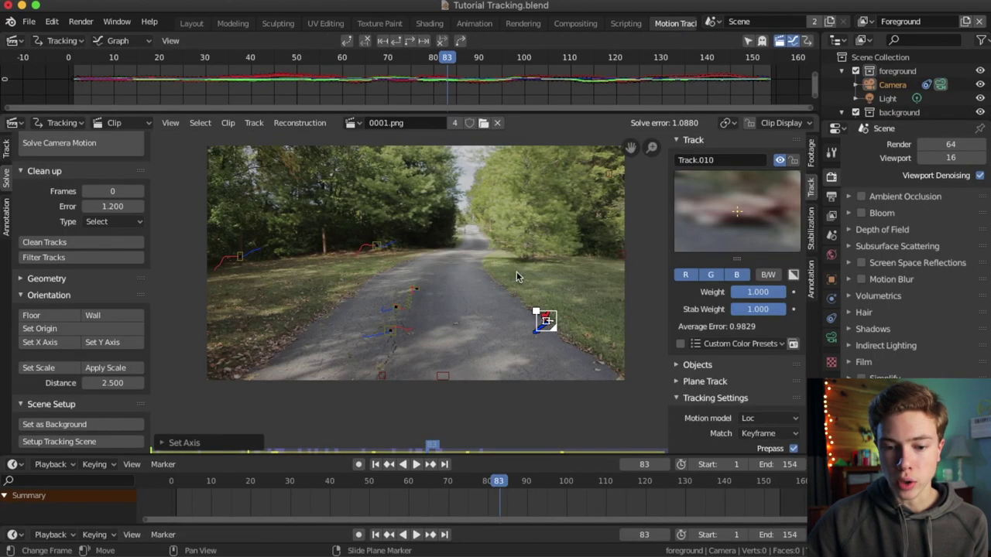
pyautogui.click(192, 23)
# Step: Undo the axis alignment, review the shot back to frame 43 and save Tutorial Tracking.blend
pyautogui.press('z')
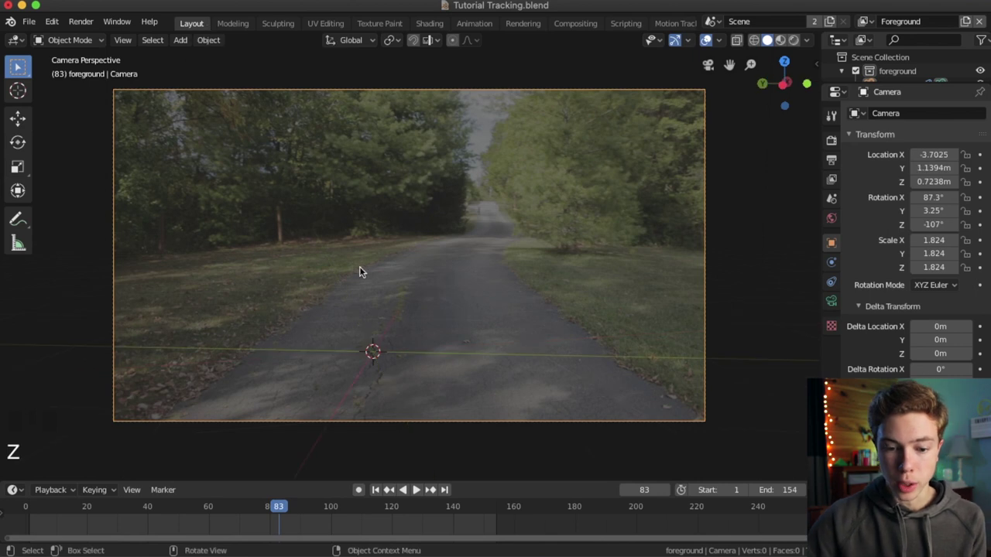
pyautogui.click(416, 489)
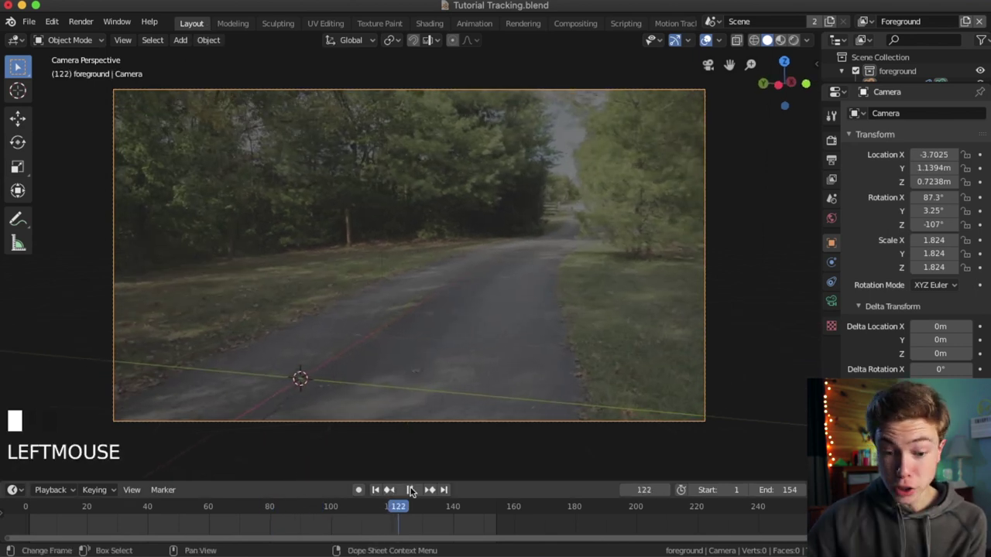
pyautogui.moveTo(249, 499); pyautogui.dragTo(154, 503)
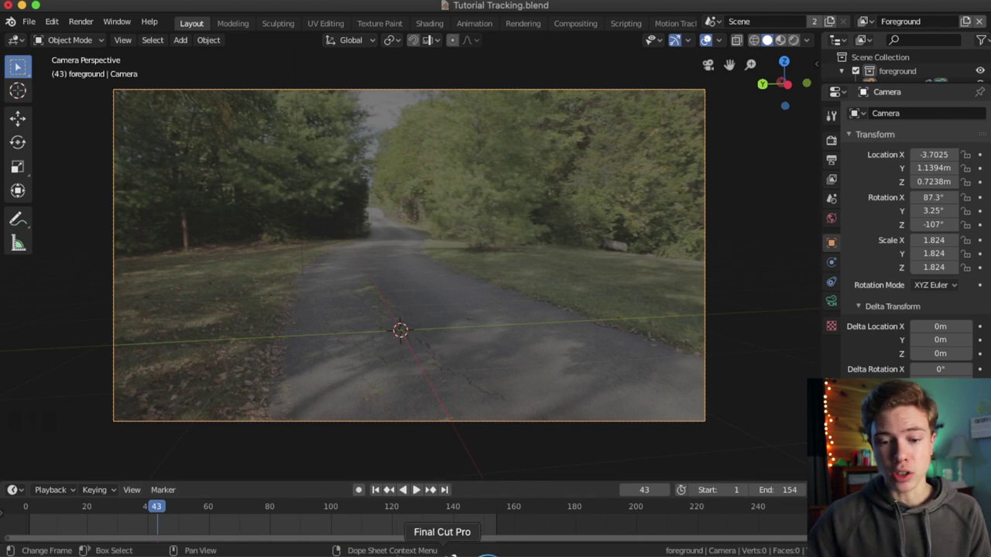
pyautogui.scroll(2, 435, 327)
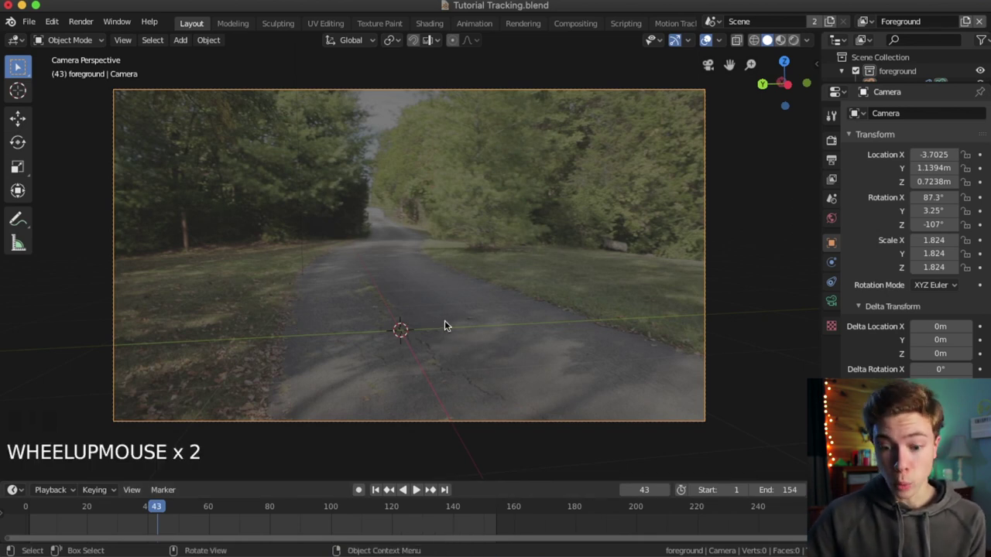
pyautogui.hotkey('ctrl', 's')
pyautogui.scroll(-7, 541, 222)
# Step: Orbit and zoom around the solved camera to inspect it from outside, then switch to Finder
pyautogui.moveTo(561, 245); pyautogui.dragTo(343, 265, button='middle')
pyautogui.scroll(-4, 423, 321)
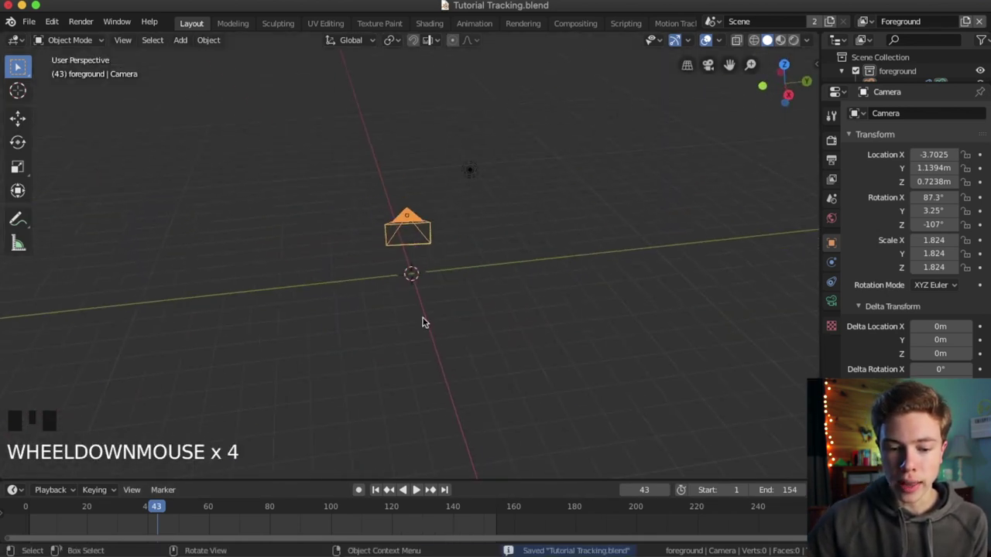
pyautogui.moveTo(423, 320); pyautogui.dragTo(572, 308, button='middle')
pyautogui.scroll(3, 504, 332)
pyautogui.moveTo(504, 332); pyautogui.dragTo(380, 312, button='middle')
pyautogui.scroll(-7, 523, 327)
pyautogui.scroll(6, 467, 297)
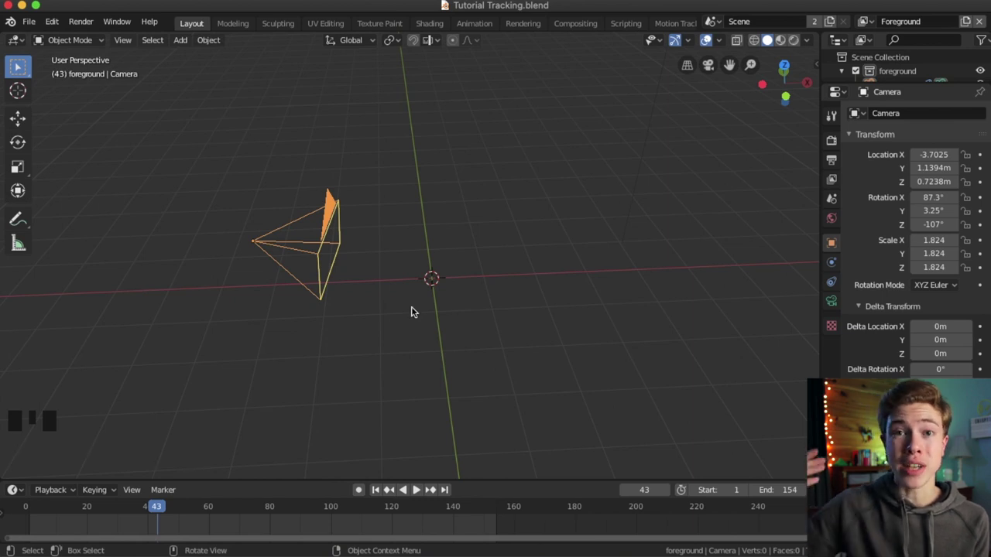
pyautogui.scroll(-5, 425, 287)
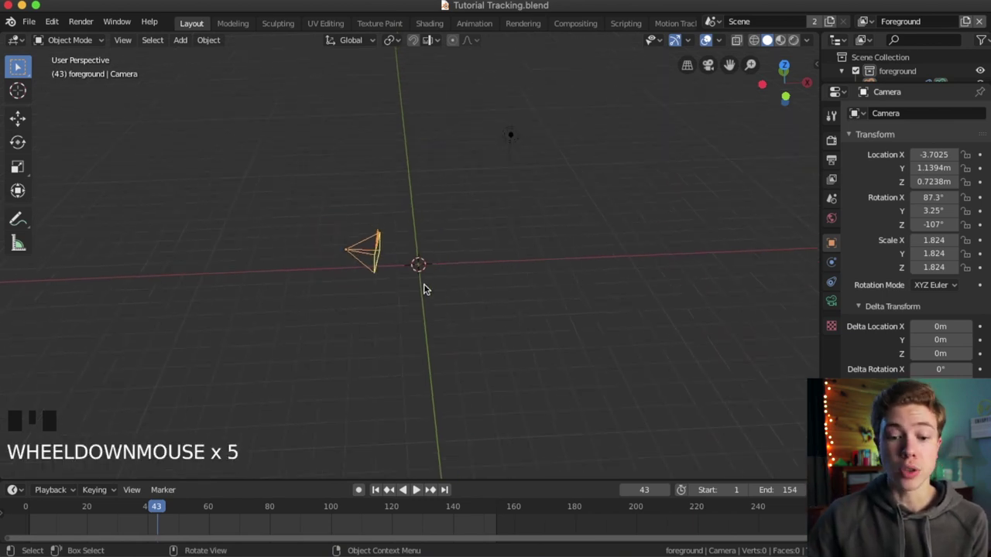
pyautogui.click(426, 285)
pyautogui.scroll(4, 432, 299)
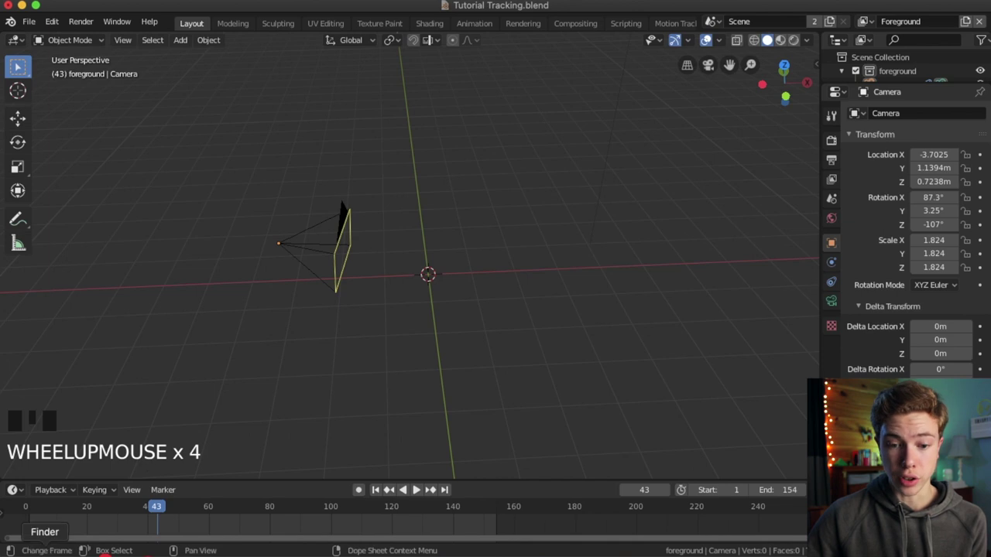
pyautogui.click(38, 548)
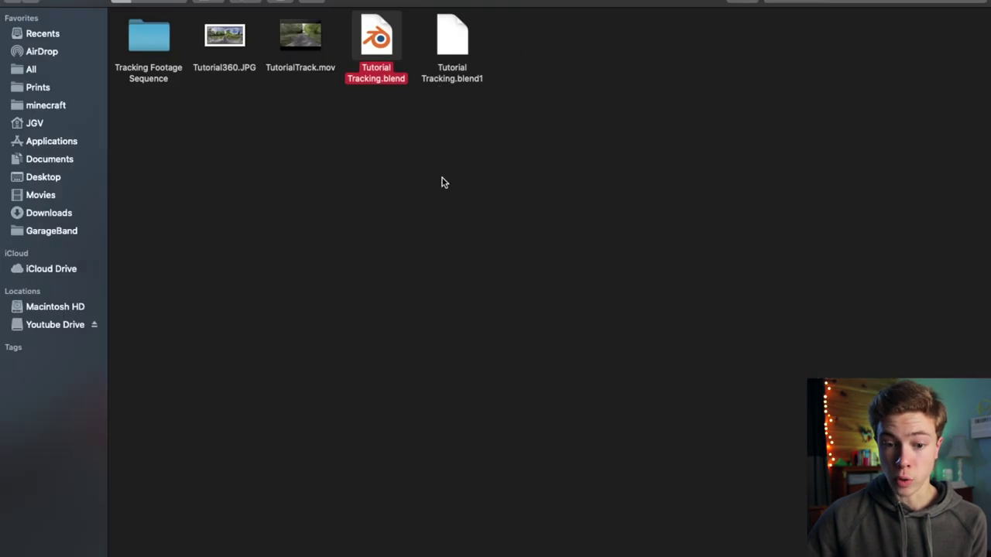
# Step: Copy the downloaded car model archive into the project folder and extract it
pyautogui.click(443, 182)
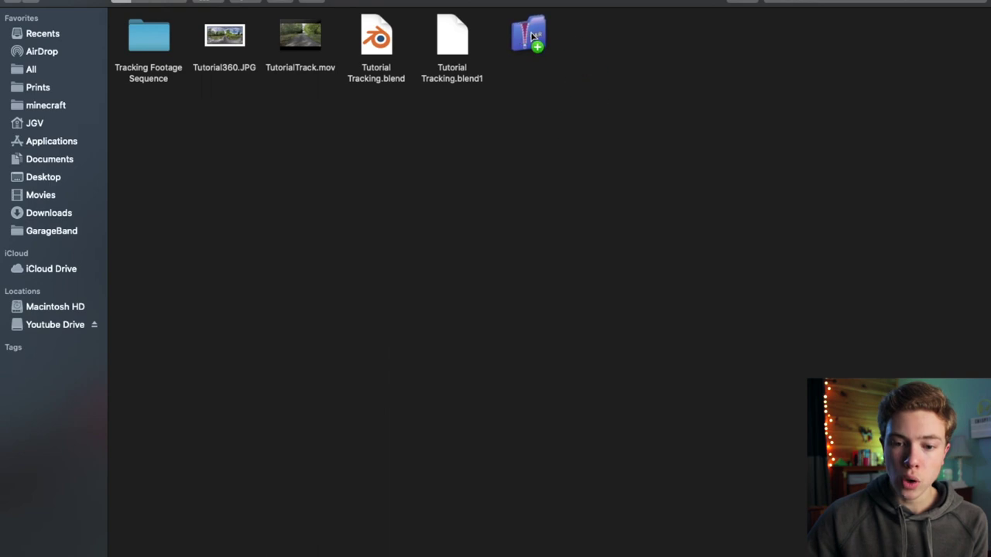
pyautogui.moveTo(529, 39); pyautogui.dragTo(529, 43)
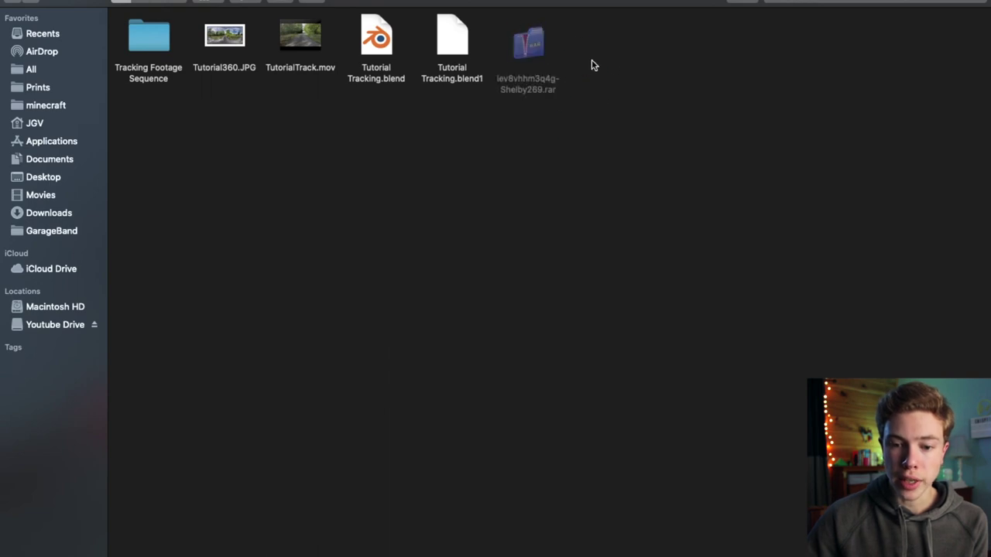
pyautogui.doubleClick(534, 54)
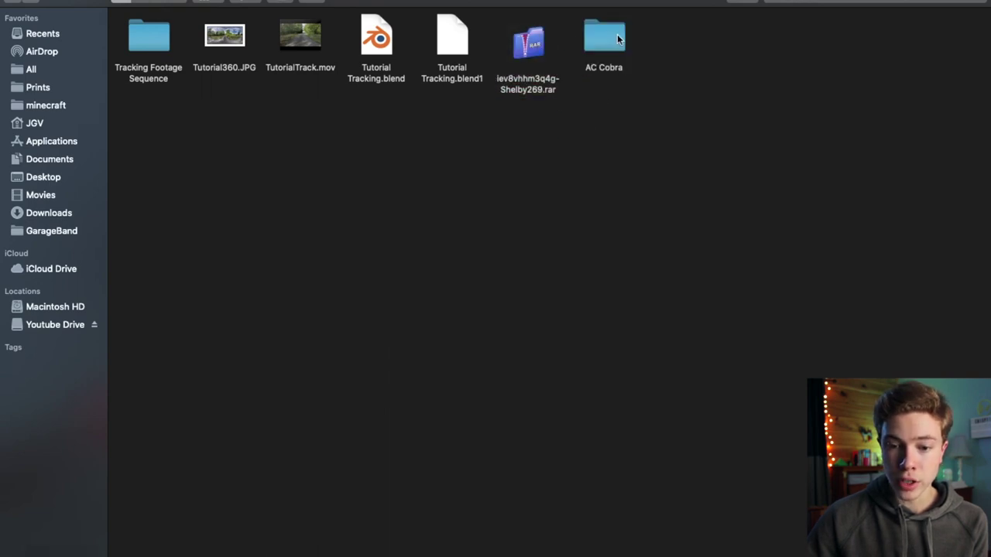
# Step: Open the extracted AC Cobra folder and select Shelby.blend
pyautogui.moveTo(603, 38); pyautogui.dragTo(153, 136)
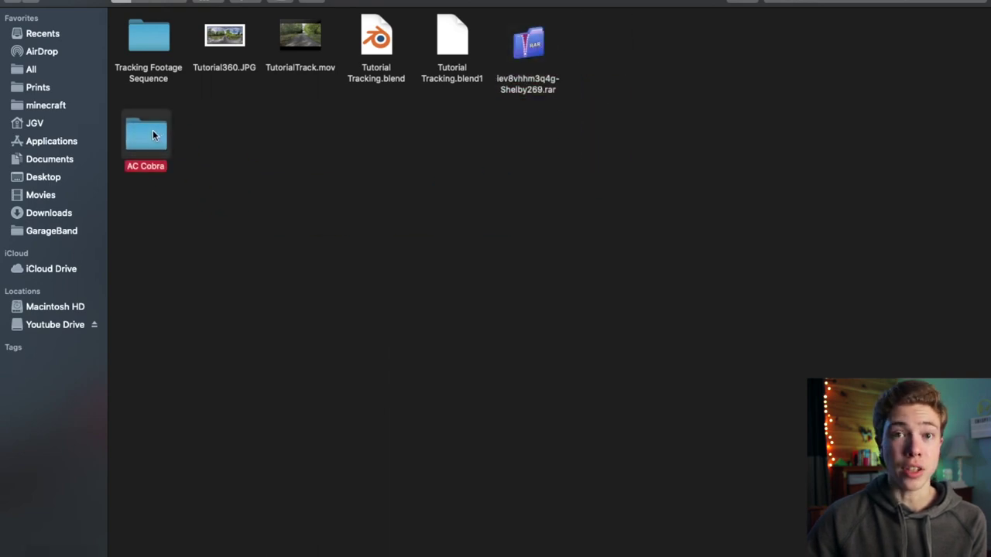
pyautogui.doubleClick(147, 136)
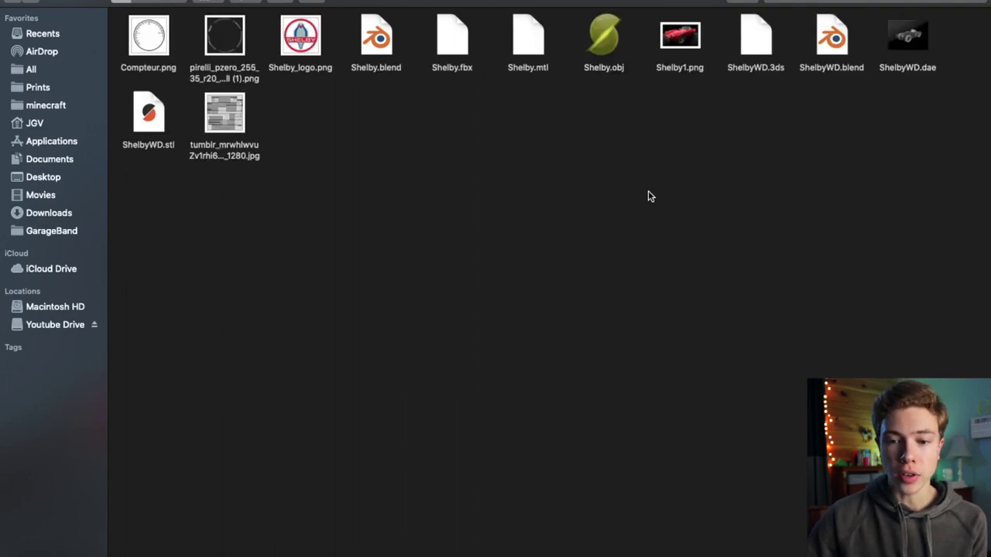
pyautogui.click(376, 31)
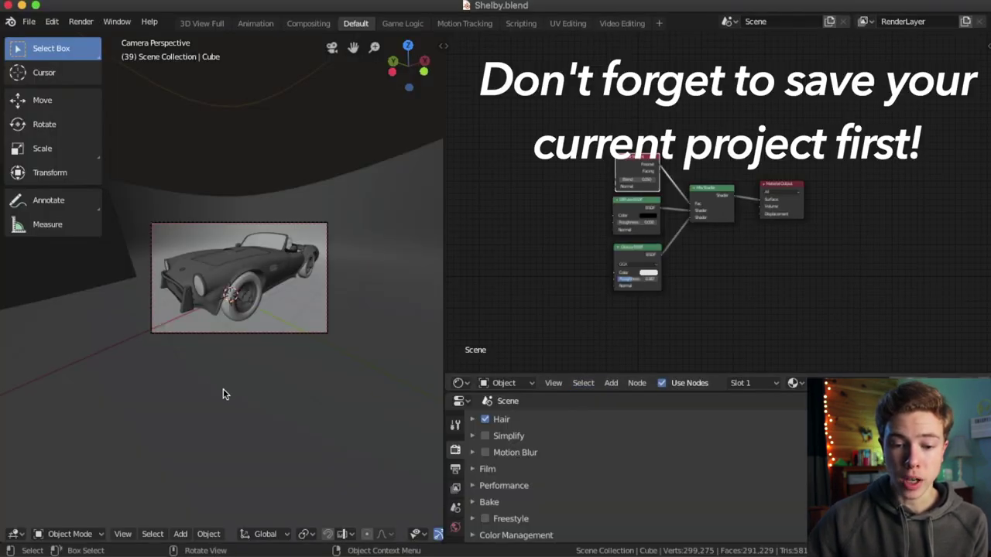
# Step: Hide the backdrop plane and the surrounding cylinder wall so only the car shows
pyautogui.moveTo(223, 395); pyautogui.dragTo(244, 312, button='middle')
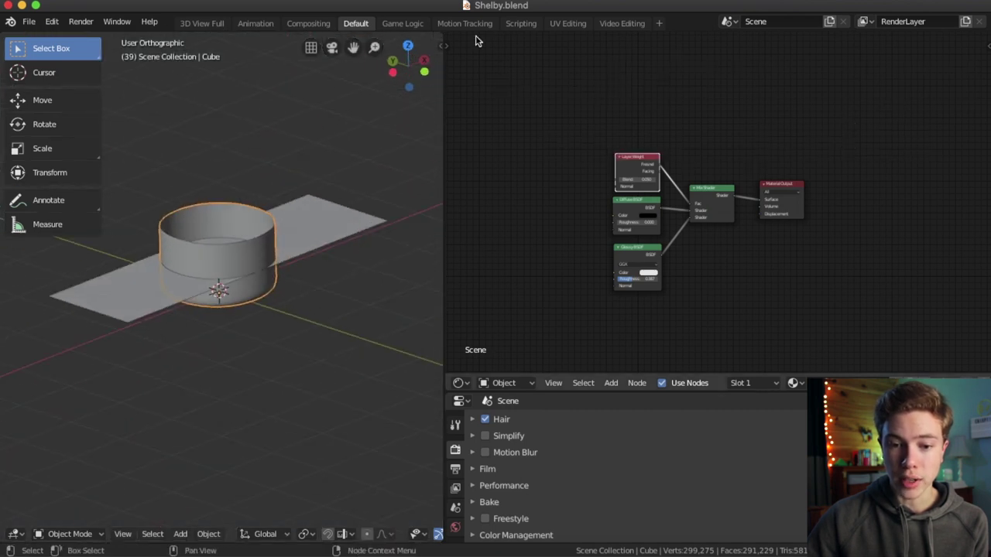
pyautogui.scroll(10, 314, 209)
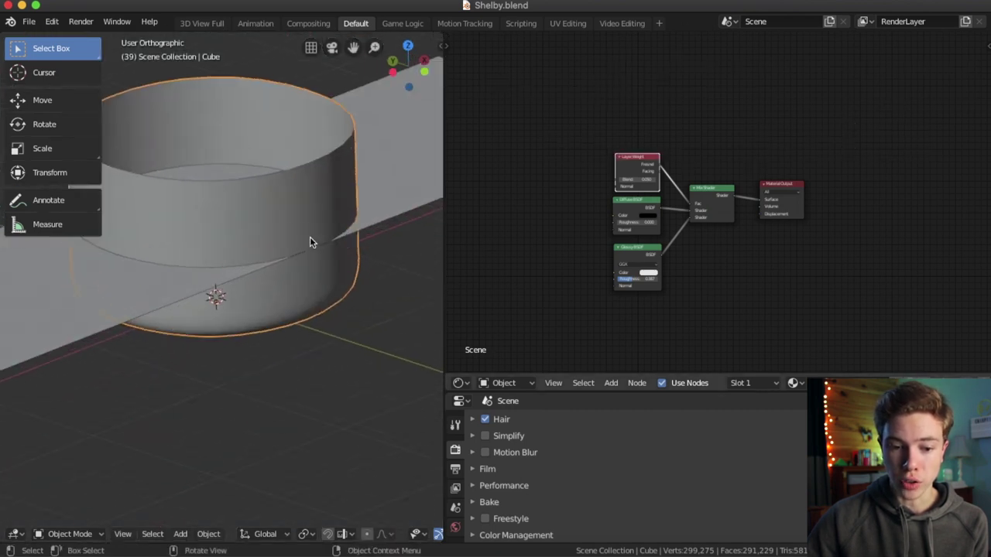
pyautogui.click(287, 192)
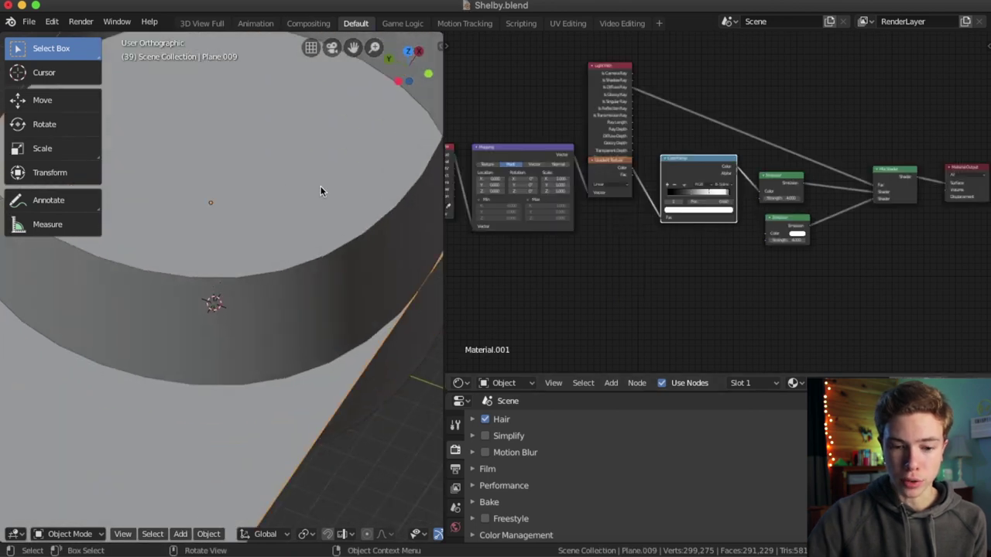
pyautogui.press('h')
pyautogui.click(335, 296)
pyautogui.press('h')
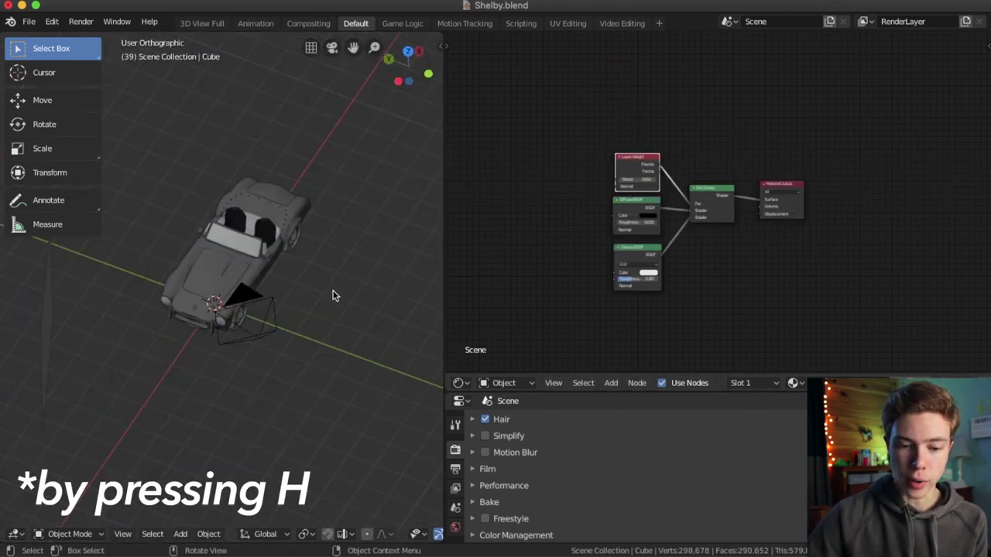
pyautogui.moveTo(345, 272); pyautogui.dragTo(305, 307, button='middle')
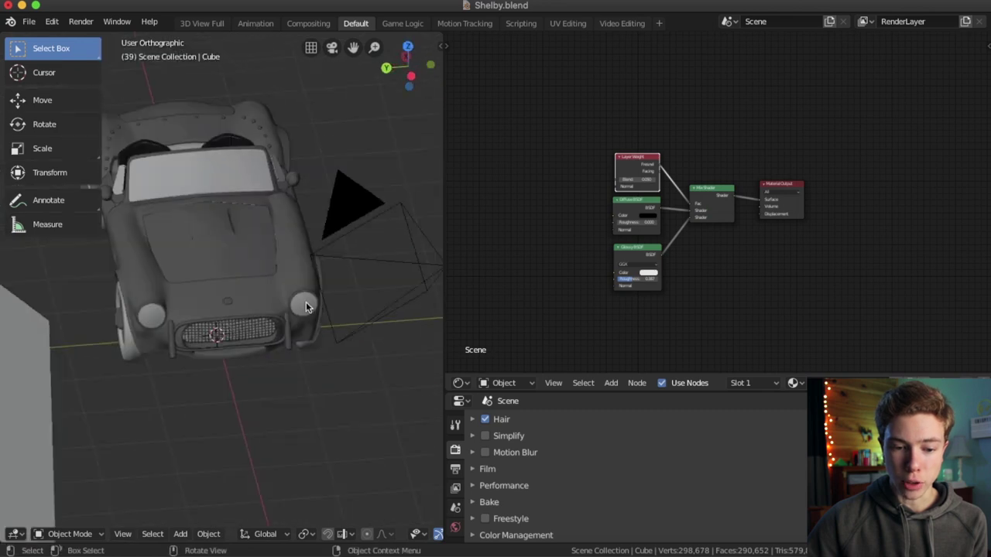
pyautogui.moveTo(204, 221); pyautogui.dragTo(310, 209, button='middle')
# Step: Add a new General > Layout workspace
pyautogui.scroll(-4, 349, 194)
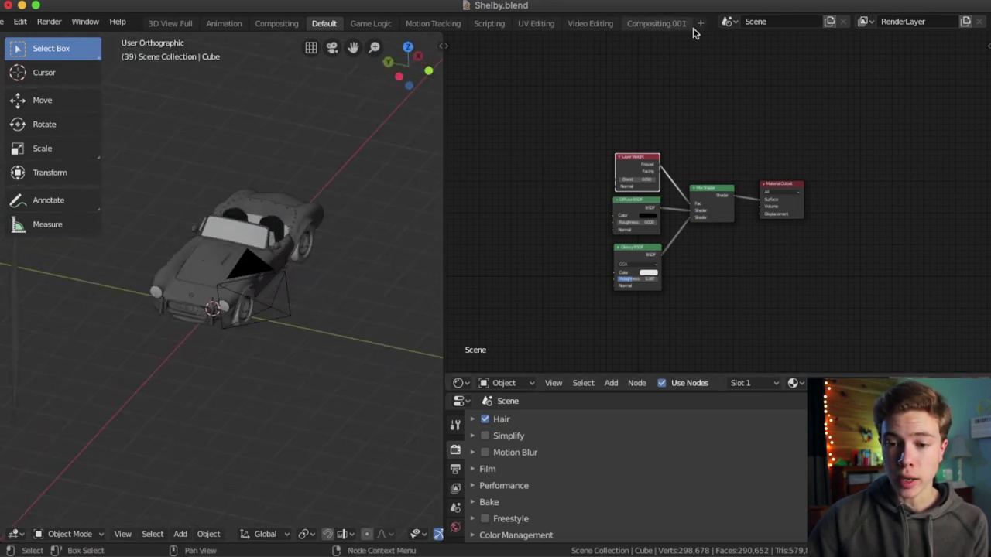
pyautogui.click(701, 28)
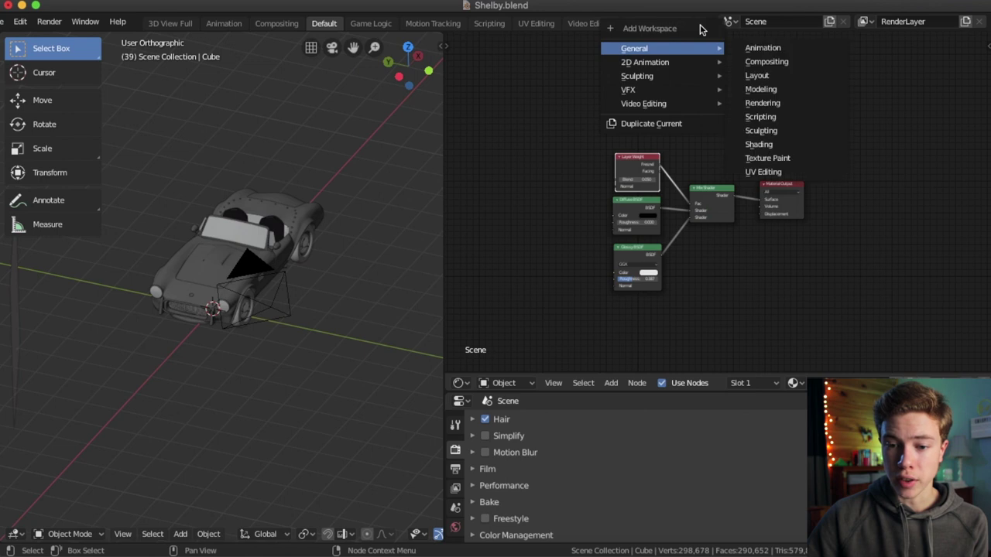
pyautogui.click(758, 76)
# Step: Delete the Plane.006 backdrop and hide the camera, leaving only the car
pyautogui.scroll(-5, 597, 274)
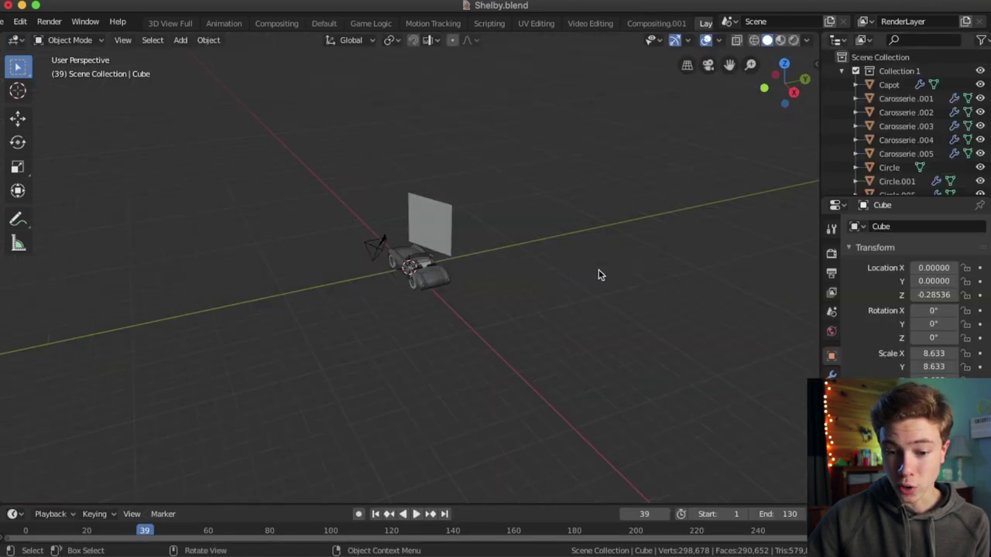
pyautogui.scroll(6, 439, 288)
pyautogui.moveTo(440, 288); pyautogui.dragTo(548, 279, button='middle')
pyautogui.scroll(-3, 548, 279)
pyautogui.click(338, 152)
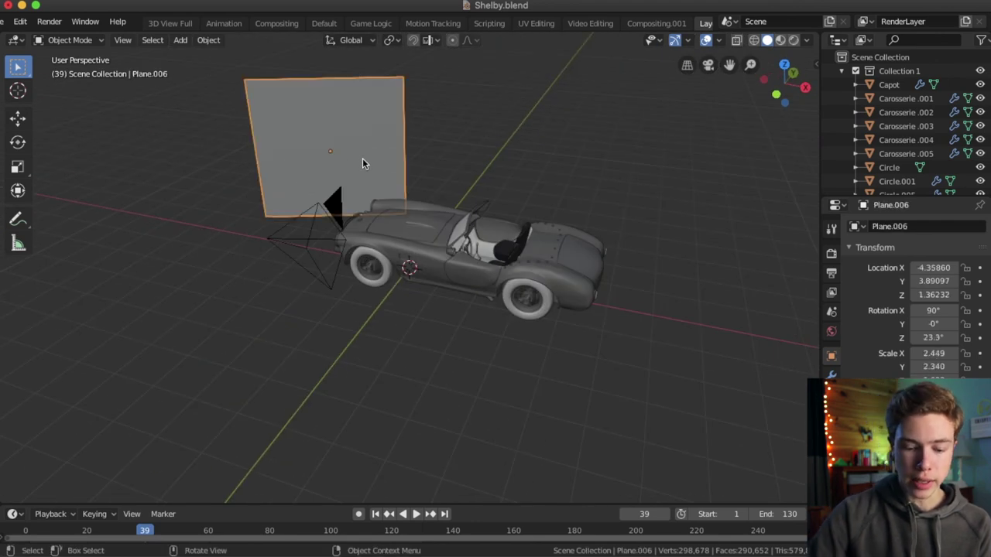
pyautogui.press('Delete')
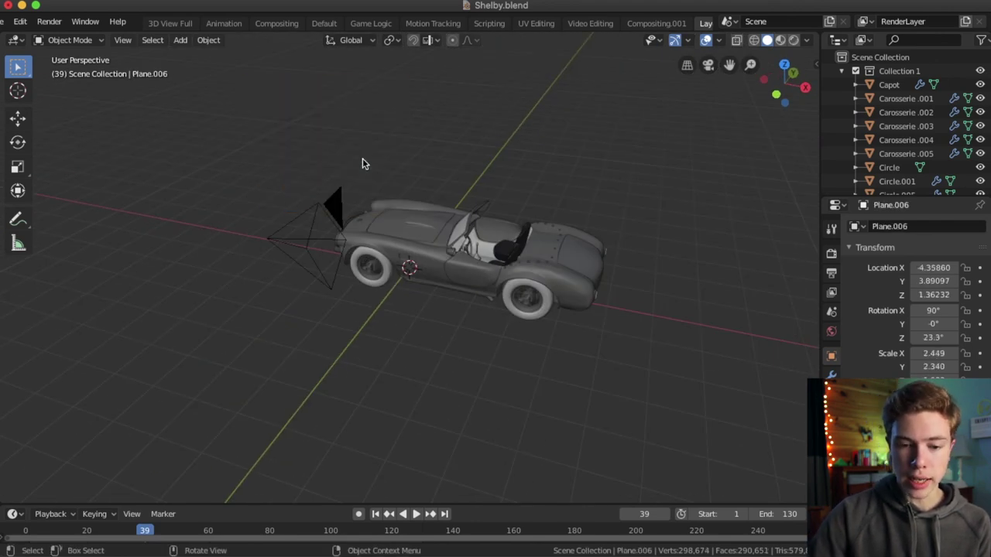
pyautogui.click(332, 212)
pyautogui.press('h')
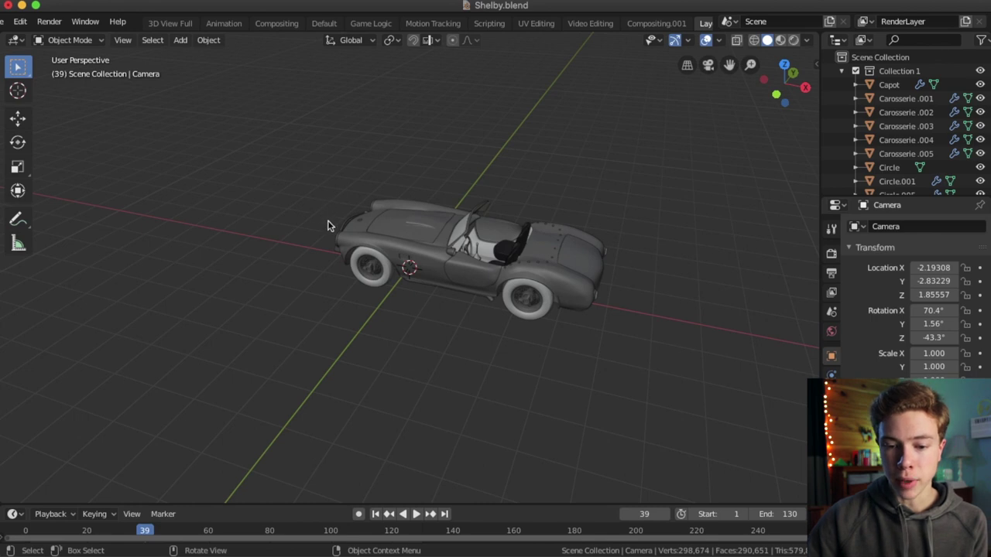
pyautogui.moveTo(328, 225); pyautogui.dragTo(459, 216, button='middle')
pyautogui.scroll(-5, 457, 255)
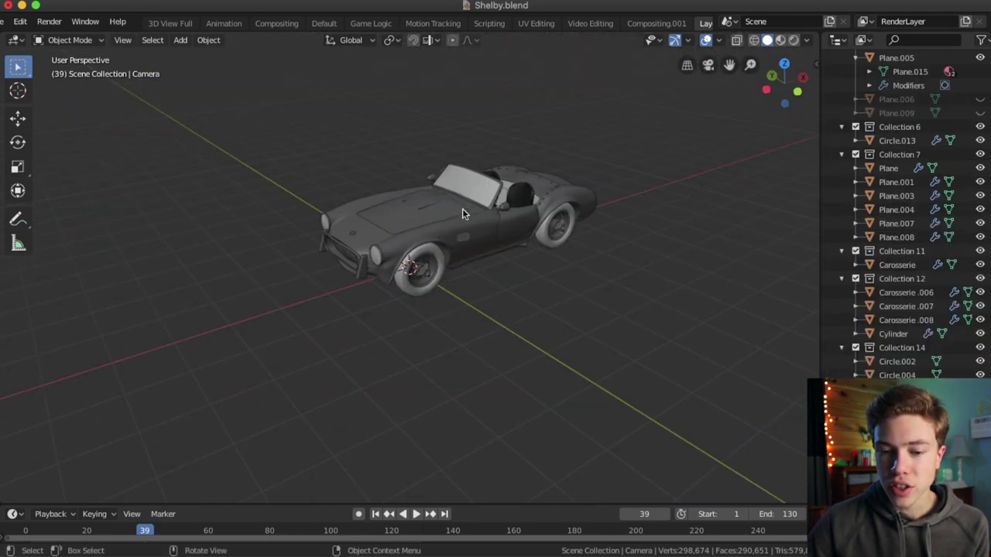
pyautogui.click(896, 210)
pyautogui.click(901, 279)
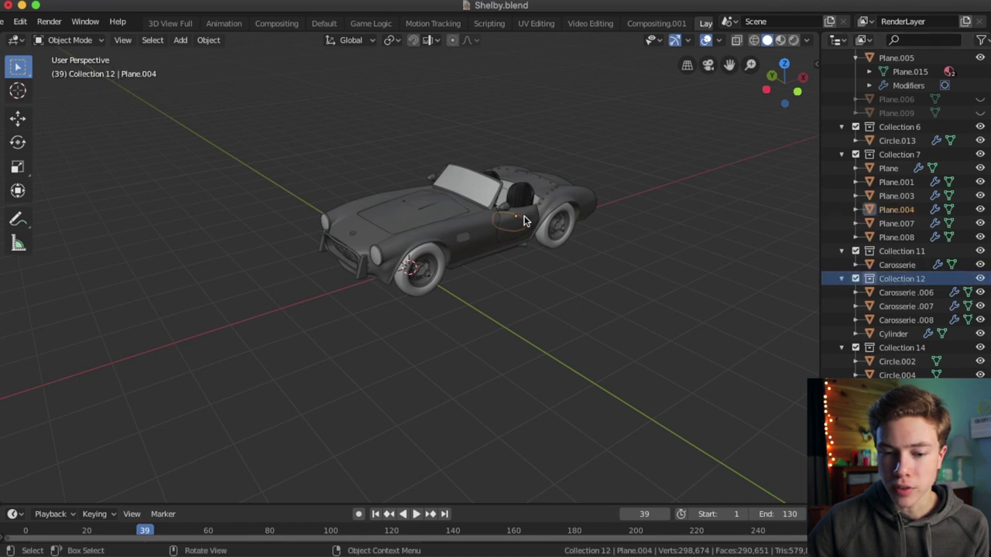
pyautogui.click(447, 213)
pyautogui.click(458, 205)
pyautogui.click(473, 200)
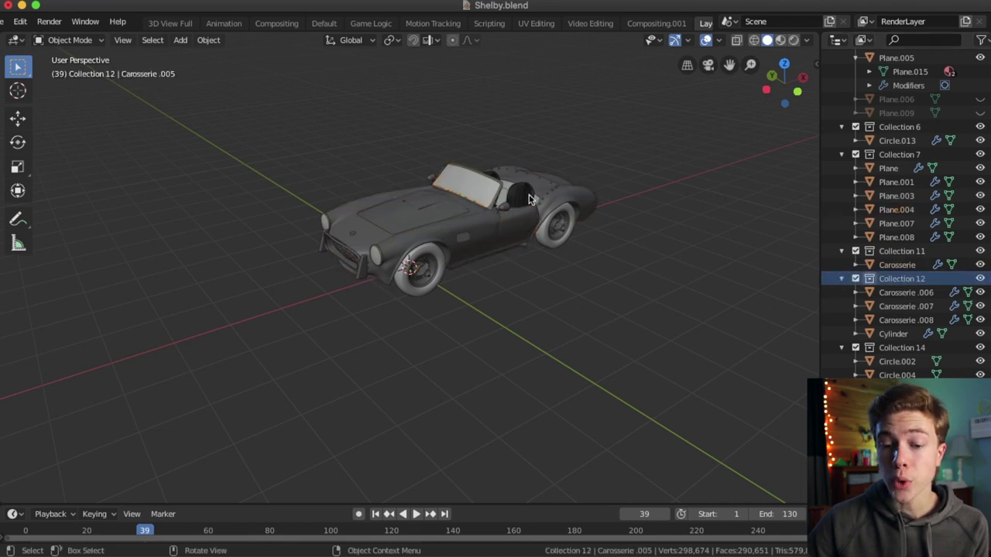
pyautogui.scroll(5, 530, 200)
pyautogui.scroll(-3, 531, 199)
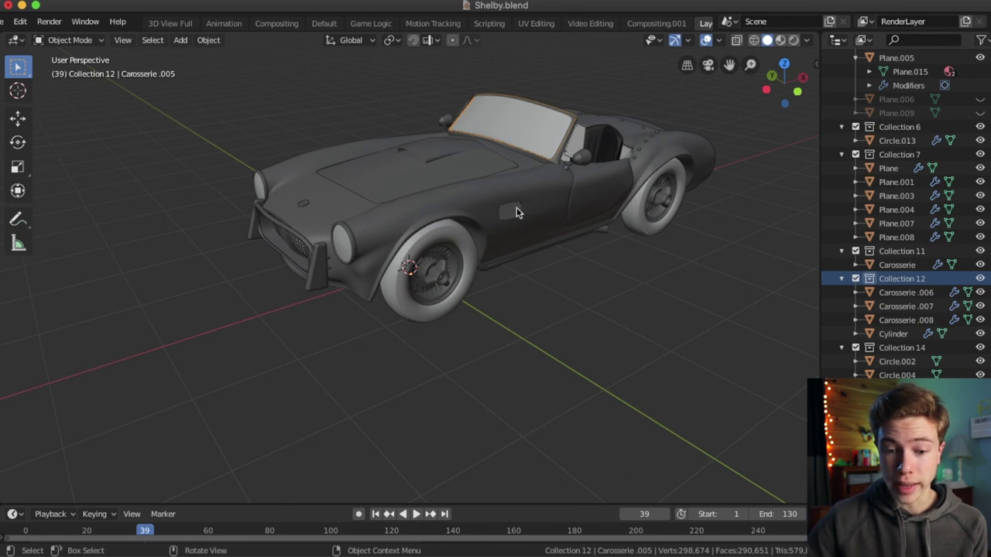
pyautogui.moveTo(452, 242); pyautogui.dragTo(462, 214, button='middle')
pyautogui.click(459, 227)
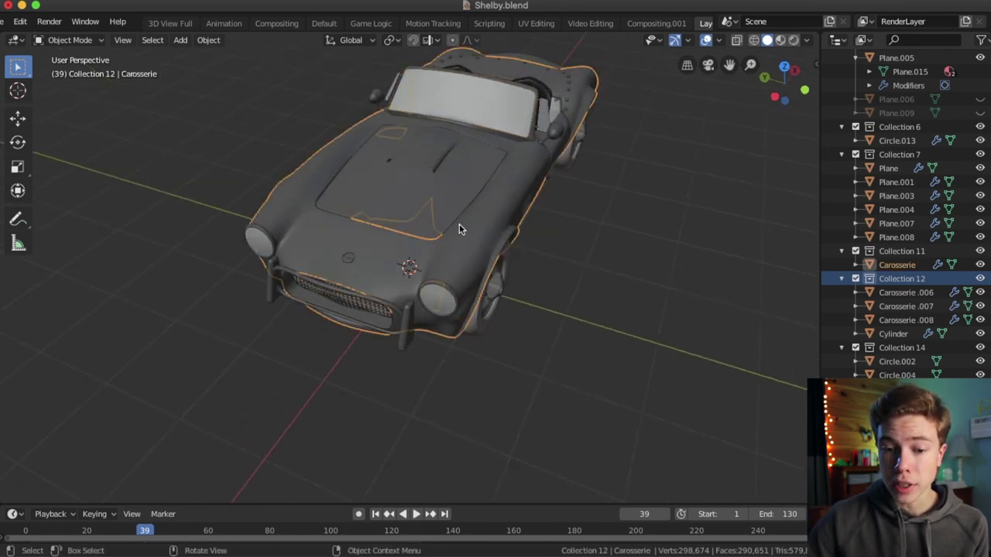
pyautogui.press('g')
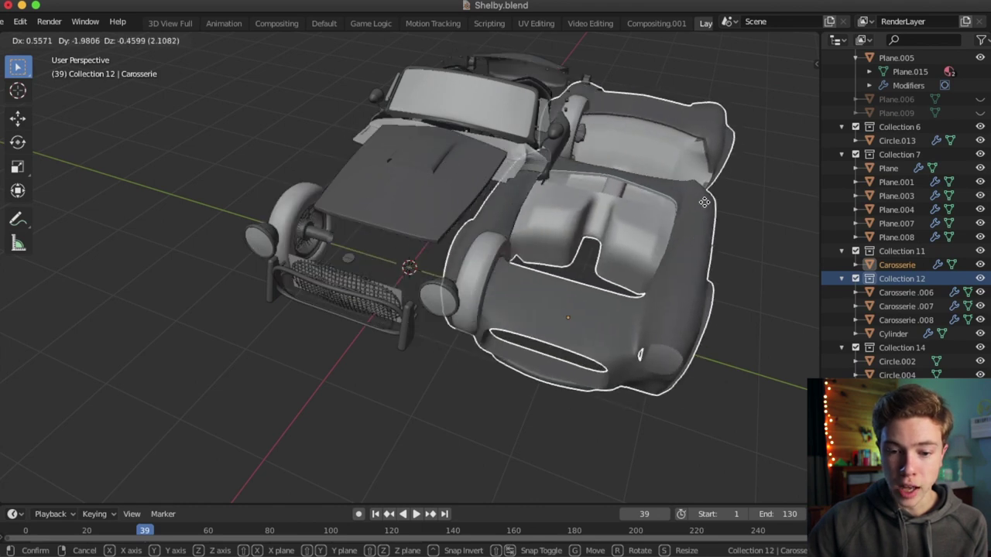
pyautogui.press('Escape')
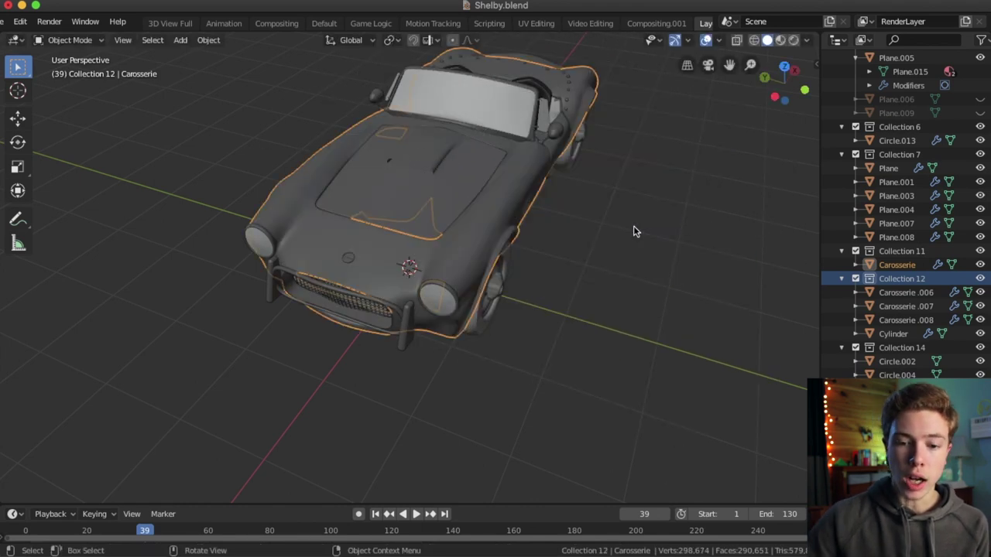
pyautogui.scroll(-5, 612, 203)
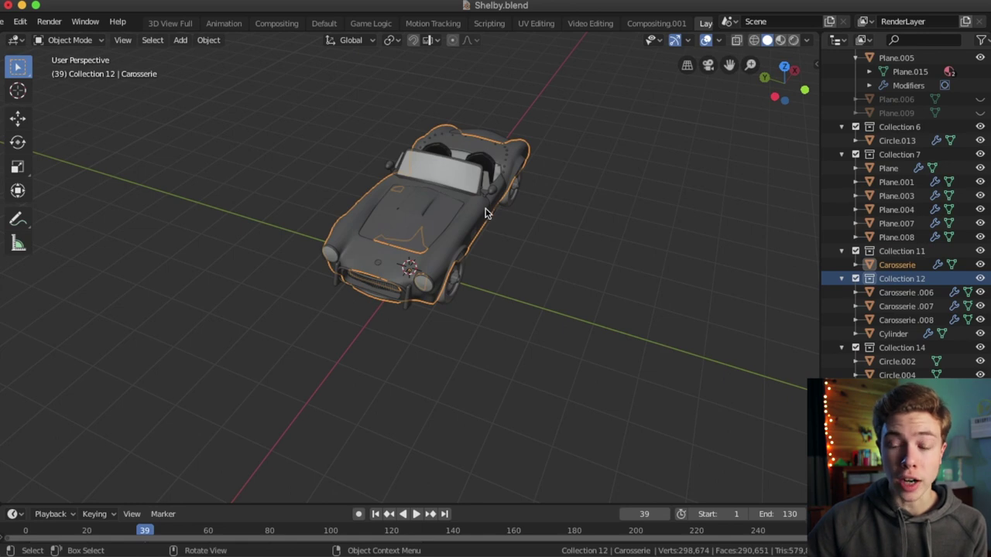
# Step: Box-select every part of the car
pyautogui.hotkey('alt', 'a')
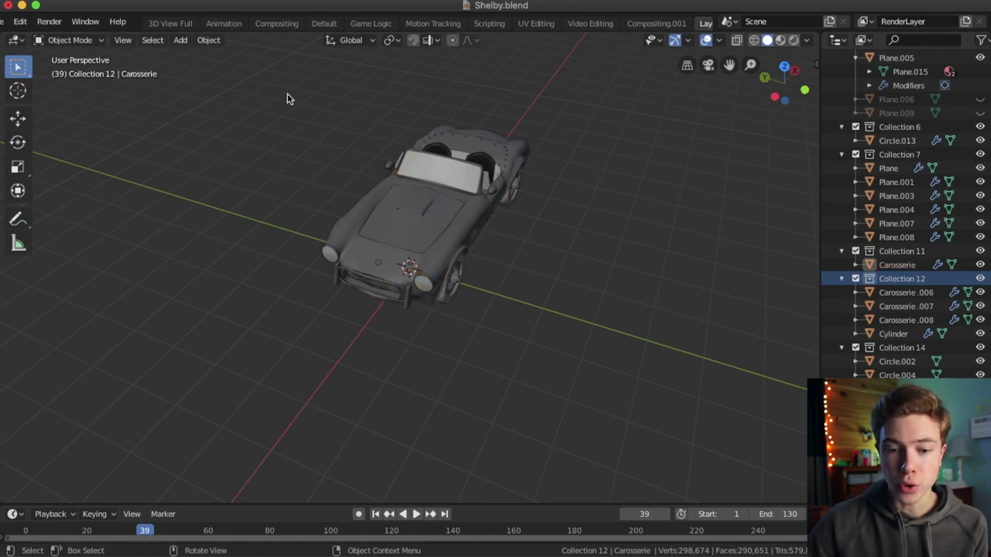
pyautogui.press('b')
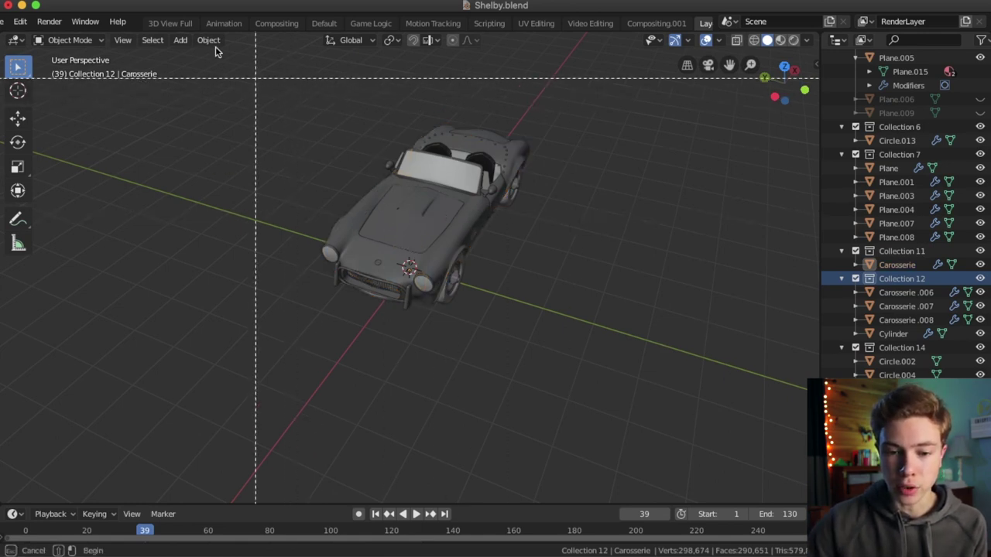
pyautogui.moveTo(251, 70); pyautogui.dragTo(606, 376)
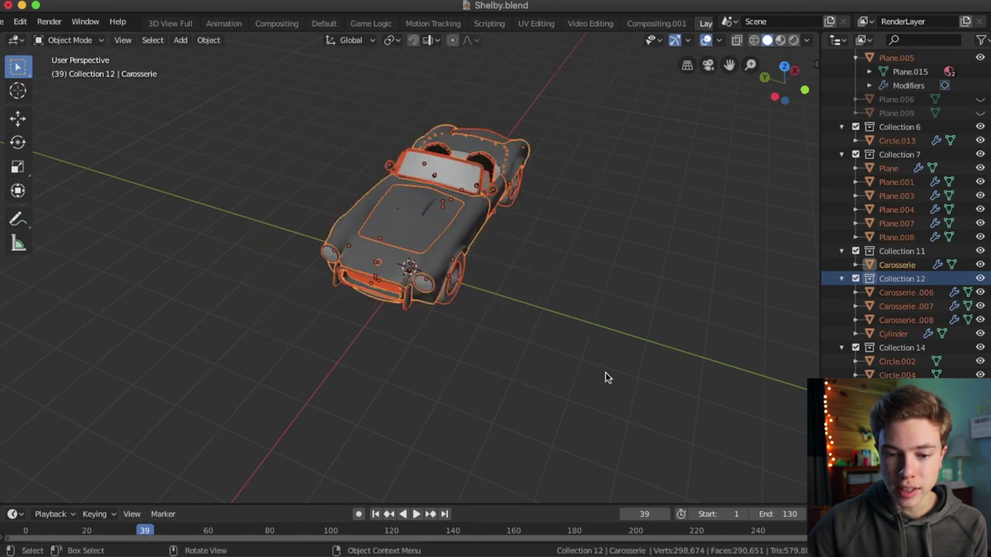
pyautogui.moveTo(411, 360); pyautogui.dragTo(482, 188, button='middle')
pyautogui.scroll(2, 478, 182)
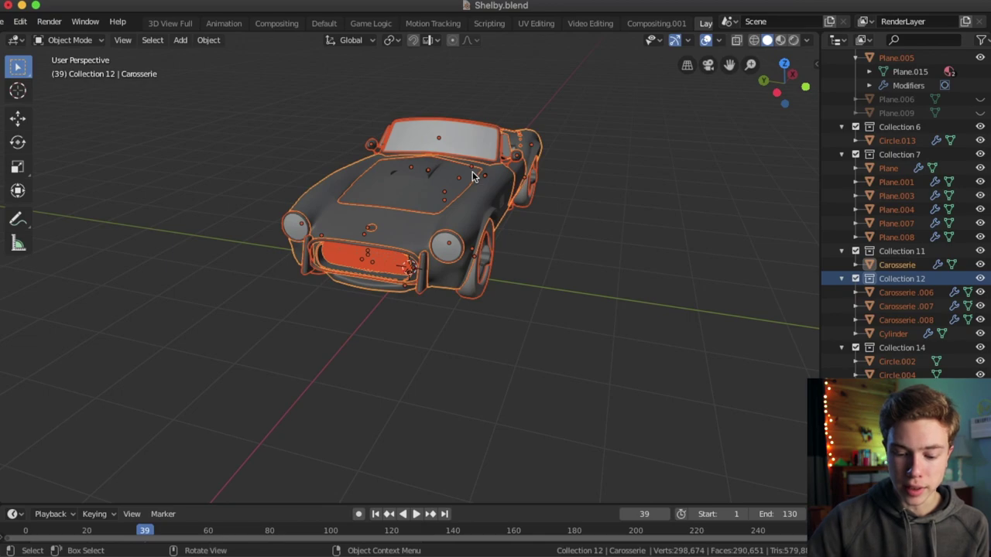
# Step: Move the selected parts into a new collection named 'Car' and save Shelby.blend
pyautogui.press('m')
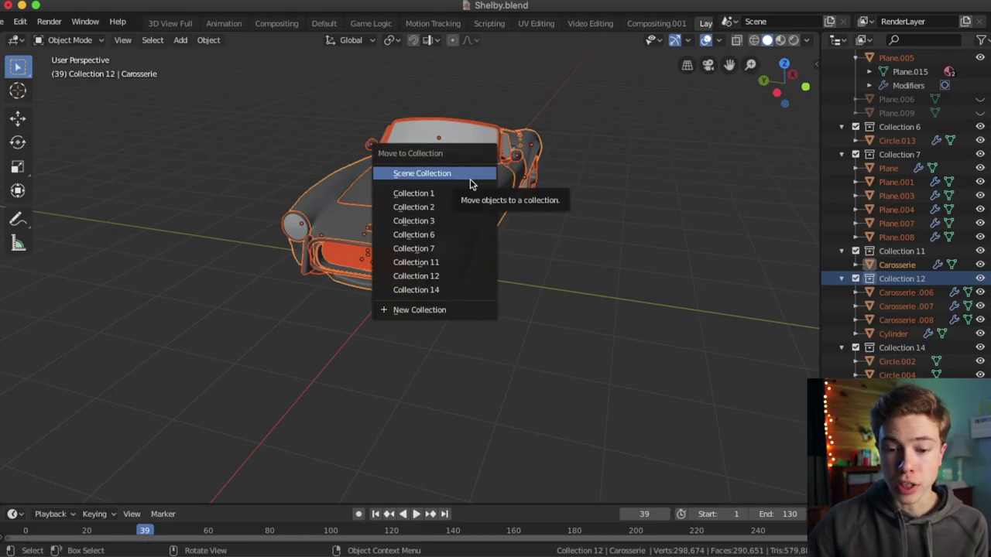
pyautogui.click(427, 311)
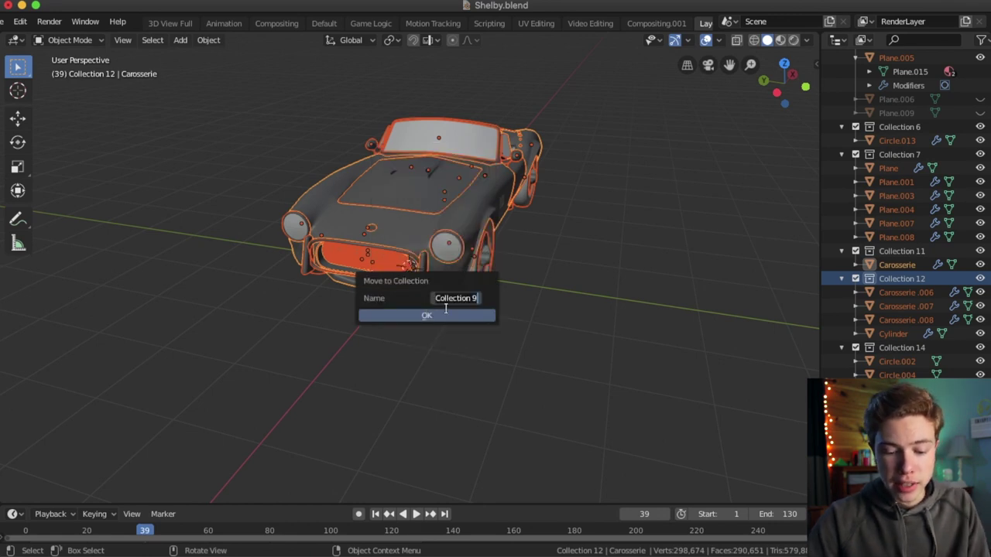
pyautogui.write('Car')
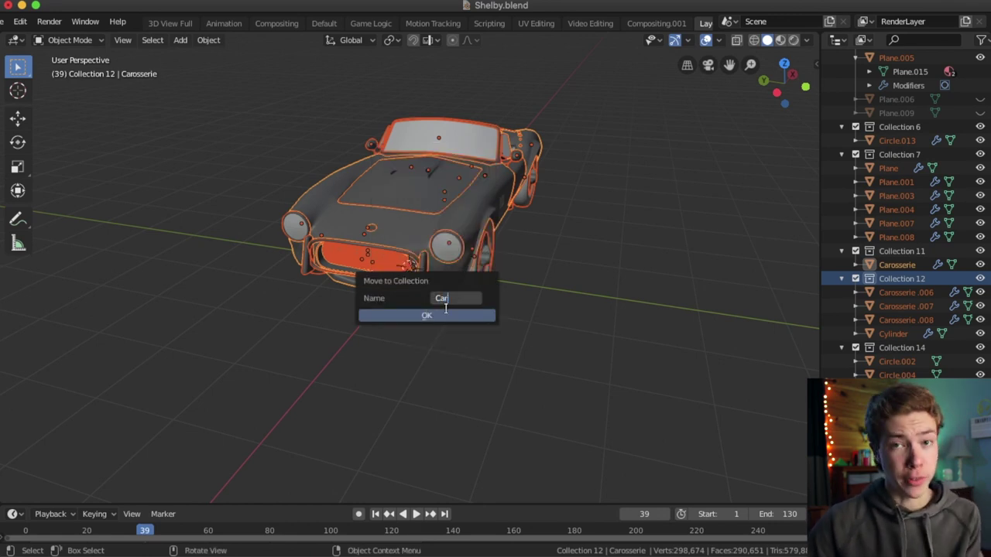
pyautogui.press('Return')
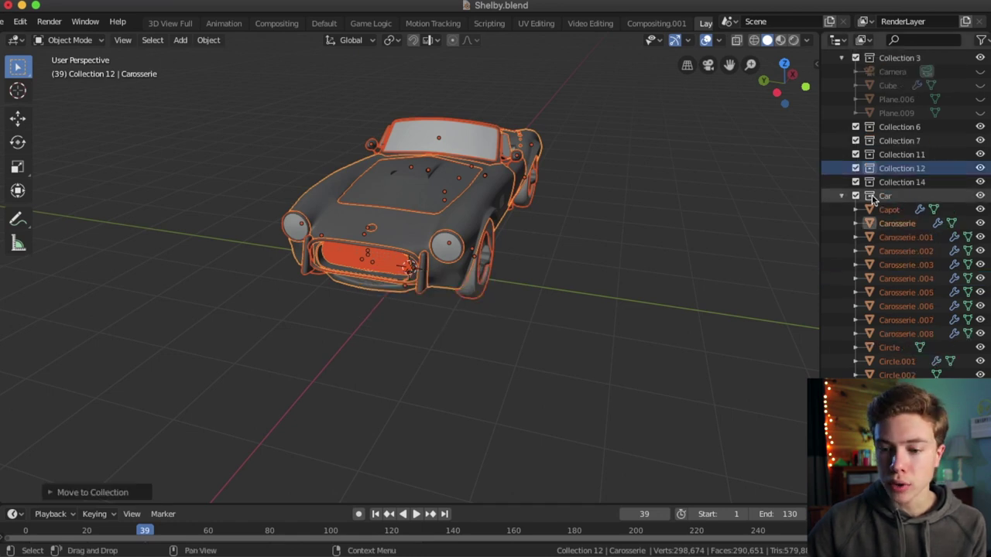
pyautogui.click(886, 196)
pyautogui.scroll(-8, 885, 221)
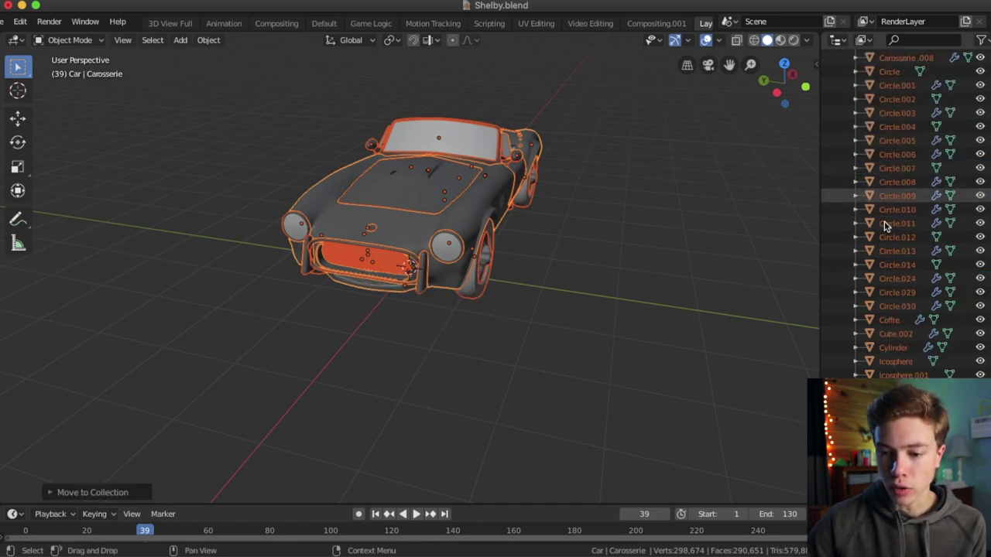
pyautogui.scroll(10, 883, 222)
pyautogui.click(842, 236)
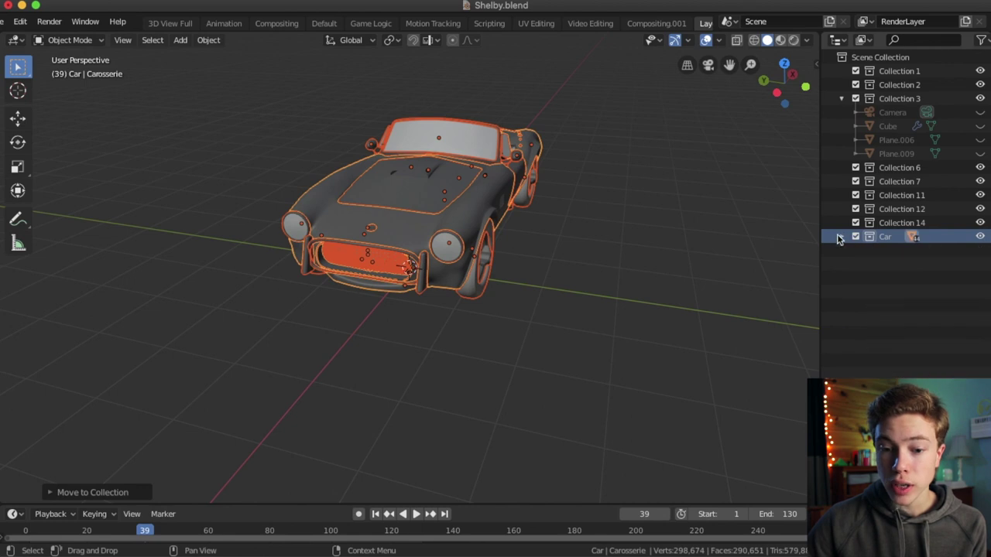
pyautogui.press('super+s')
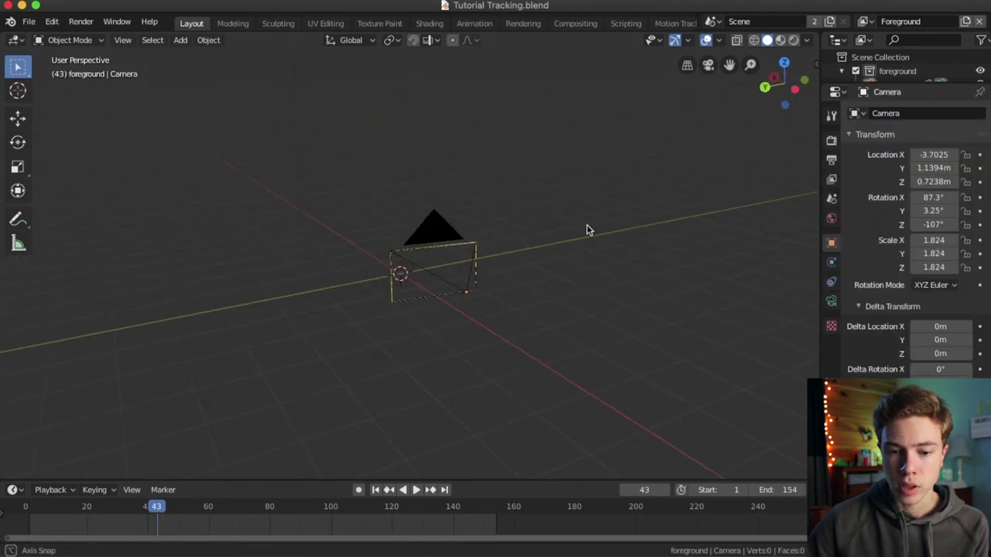
pyautogui.moveTo(586, 228); pyautogui.dragTo(461, 279, button='middle')
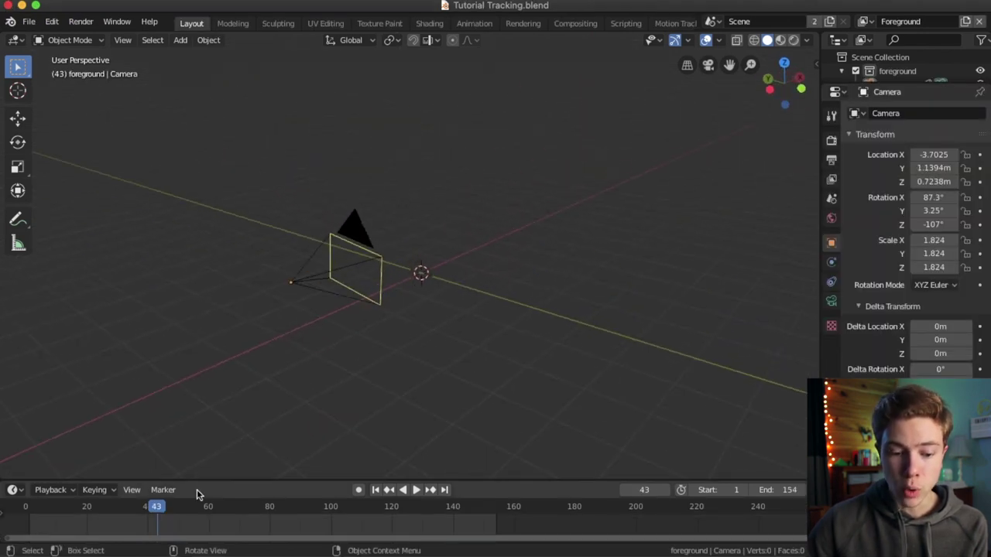
# Step: Append Collection > Car from AC Cobra/Shelby.blend via File > Append
pyautogui.click(28, 21)
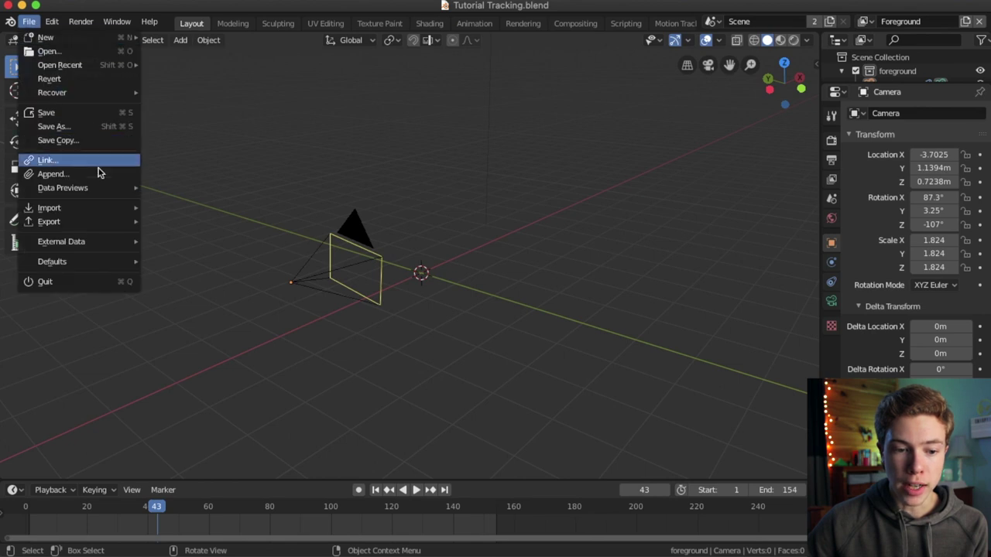
pyautogui.click(96, 175)
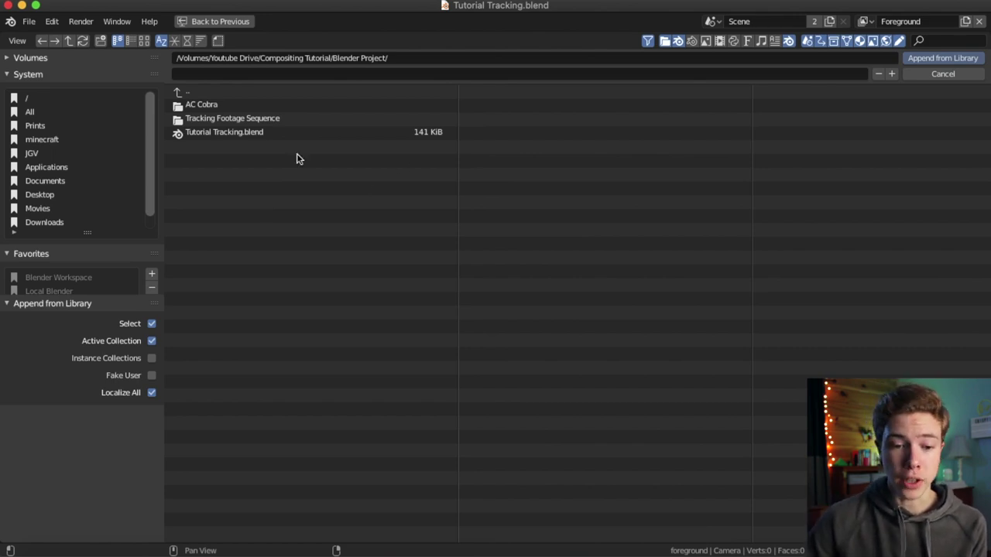
pyautogui.doubleClick(203, 104)
pyautogui.doubleClick(205, 104)
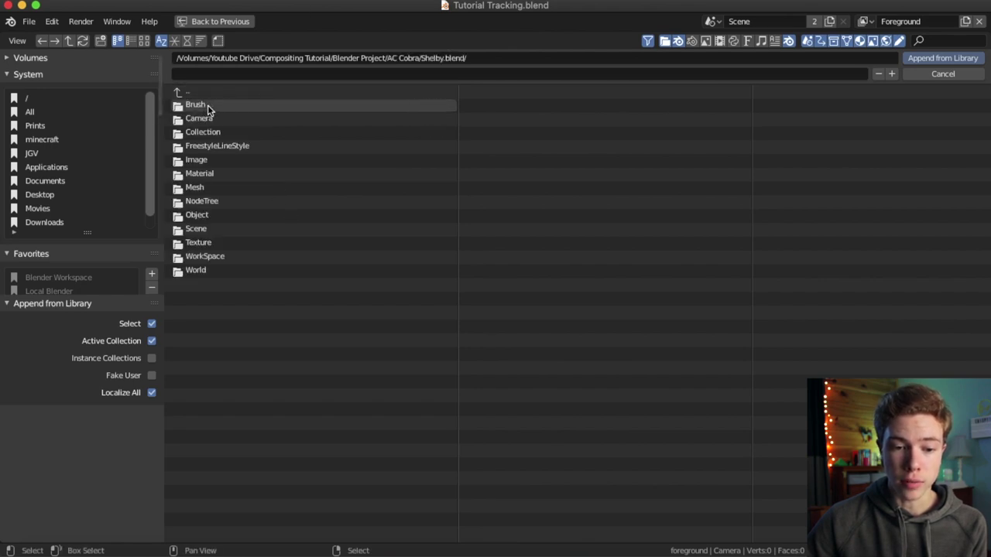
pyautogui.doubleClick(197, 92)
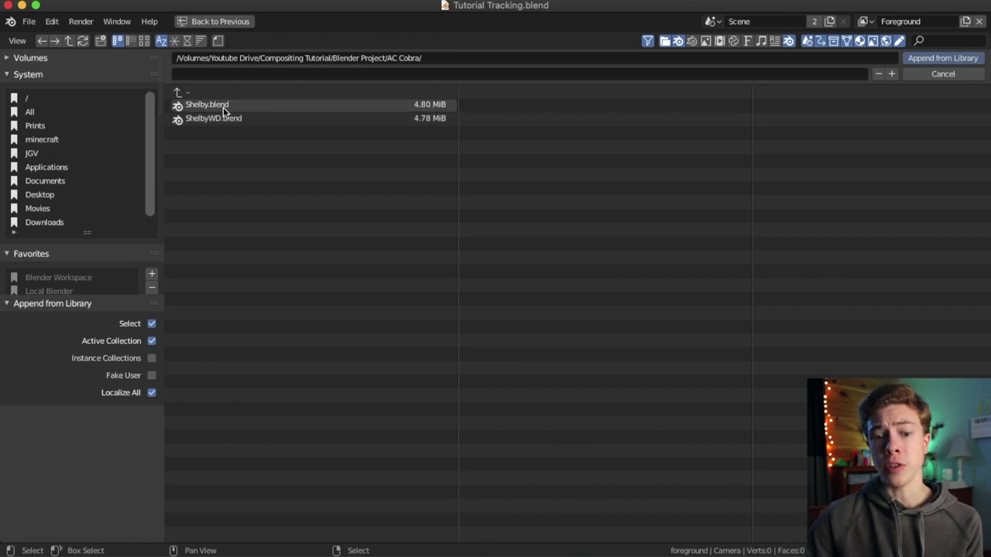
pyautogui.doubleClick(223, 110)
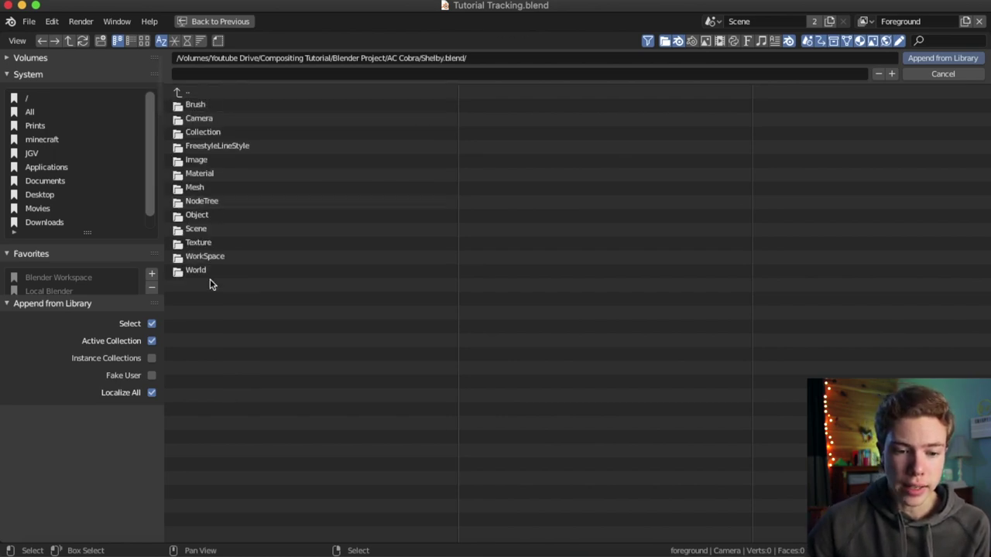
pyautogui.doubleClick(222, 134)
pyautogui.click(199, 103)
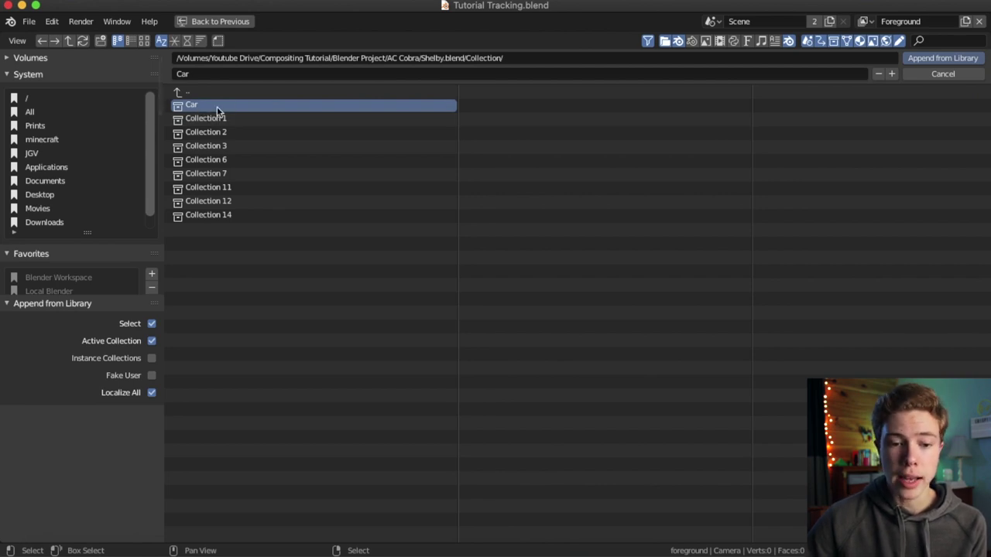
pyautogui.click(943, 59)
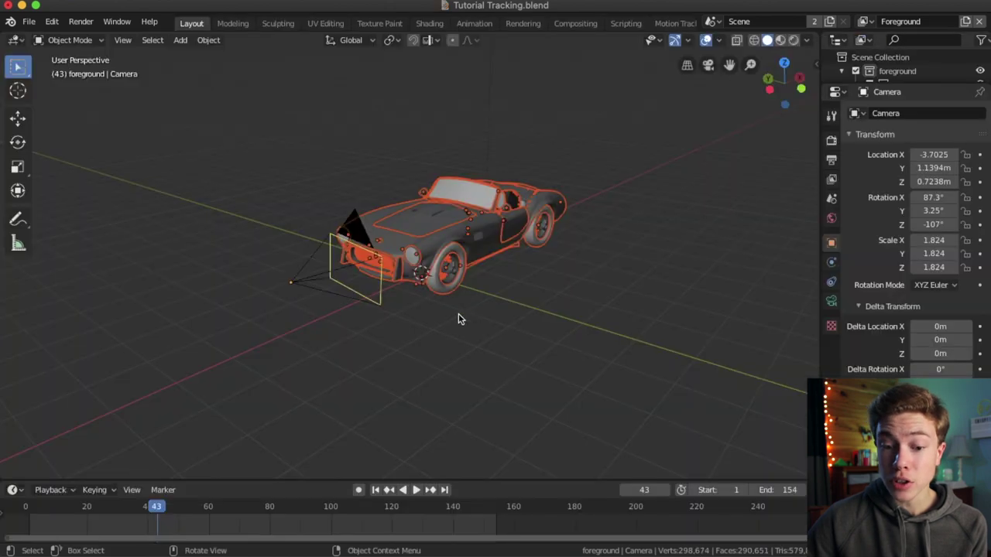
# Step: Collapse and select the Car collection in the enlarged Outliner, then save Tutorial Tracking.blend
pyautogui.moveTo(458, 319); pyautogui.dragTo(380, 298, button='middle')
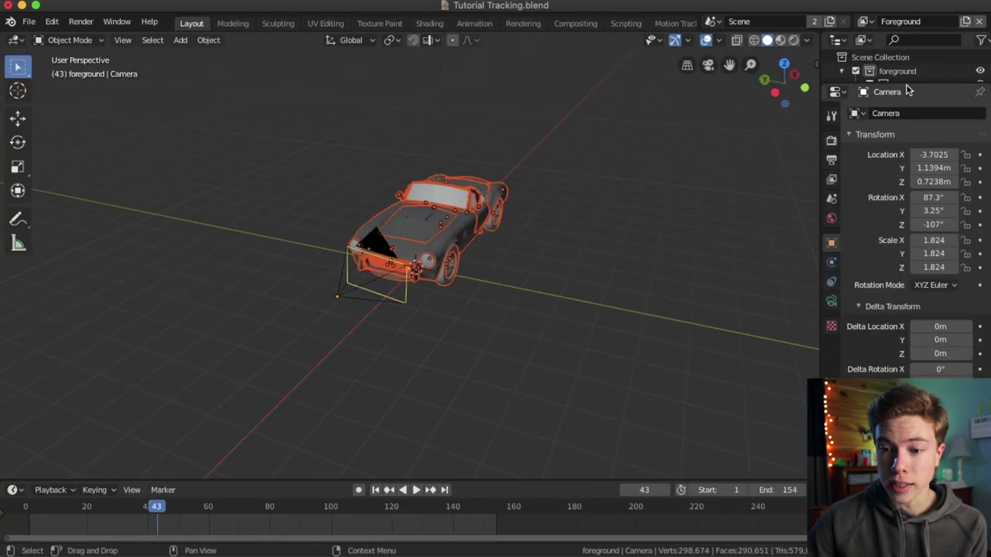
pyautogui.moveTo(908, 86); pyautogui.dragTo(929, 338)
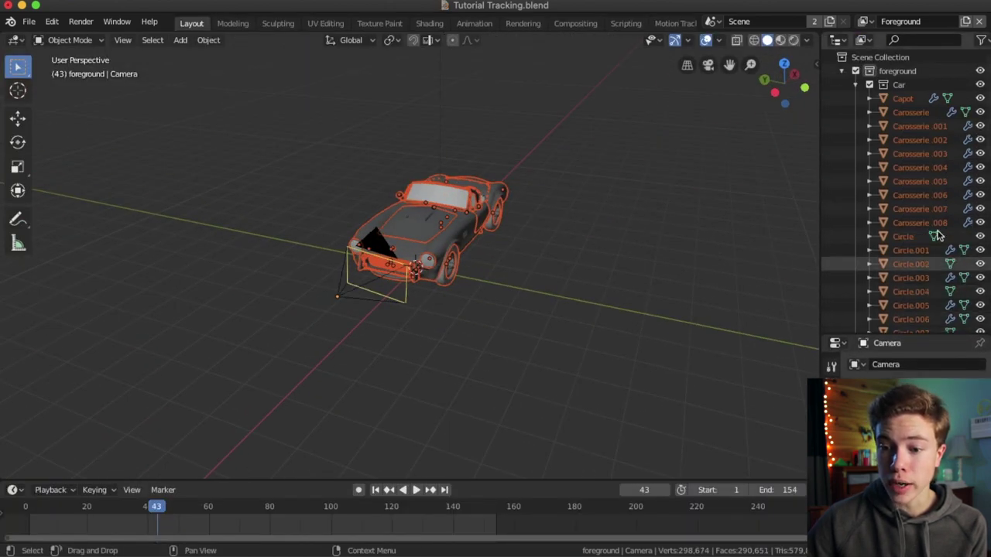
pyautogui.click(856, 84)
pyautogui.click(903, 87)
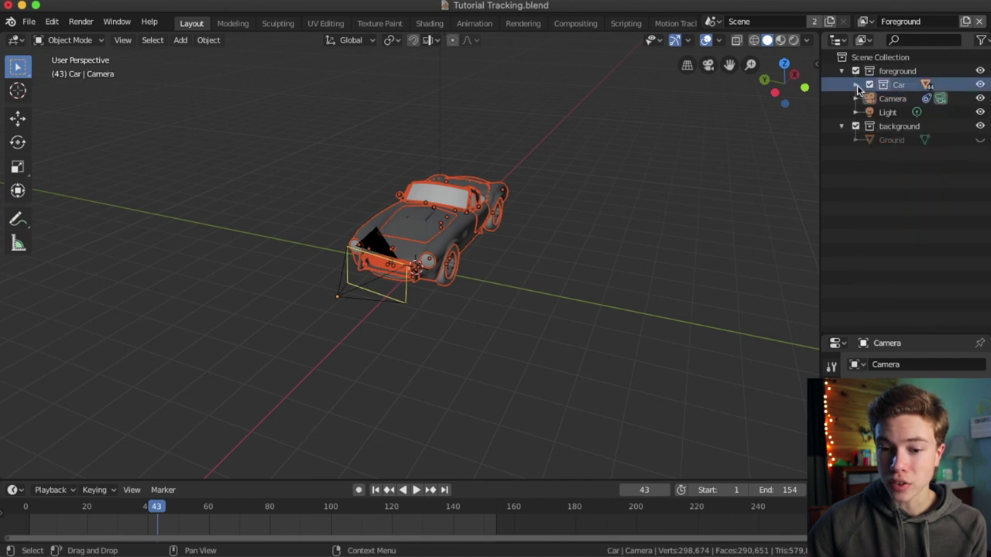
pyautogui.moveTo(676, 194); pyautogui.dragTo(657, 250, button='middle')
pyautogui.click(663, 222)
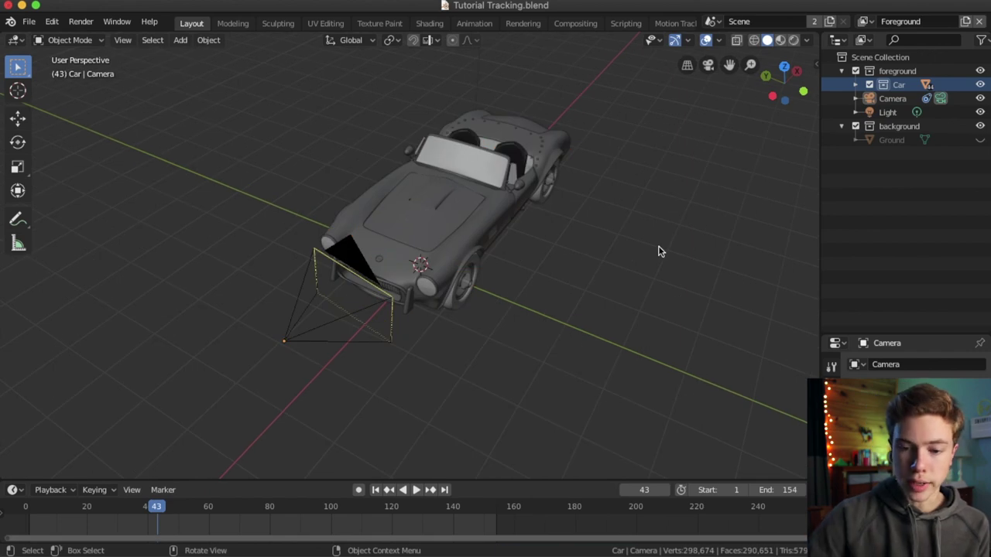
pyautogui.press('super+s')
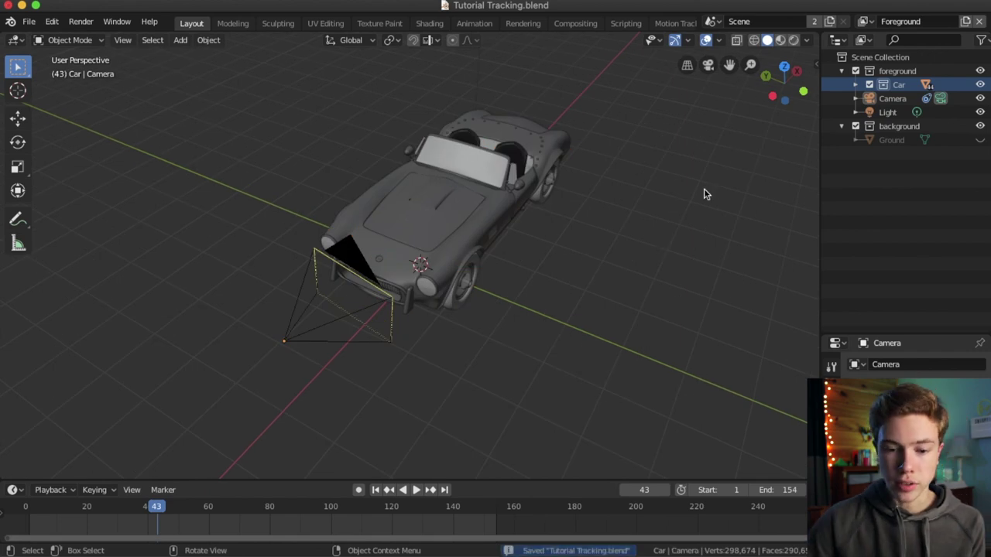
pyautogui.click(707, 64)
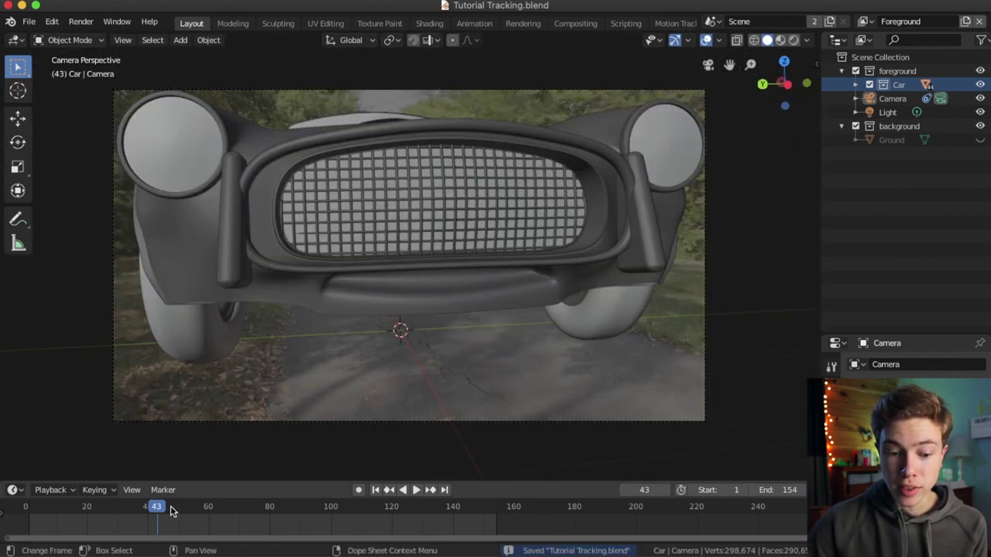
# Step: Play the shot backwards and forwards, then scrub back to frame 8
pyautogui.hotkey('shift', 'ctrl', 'space')
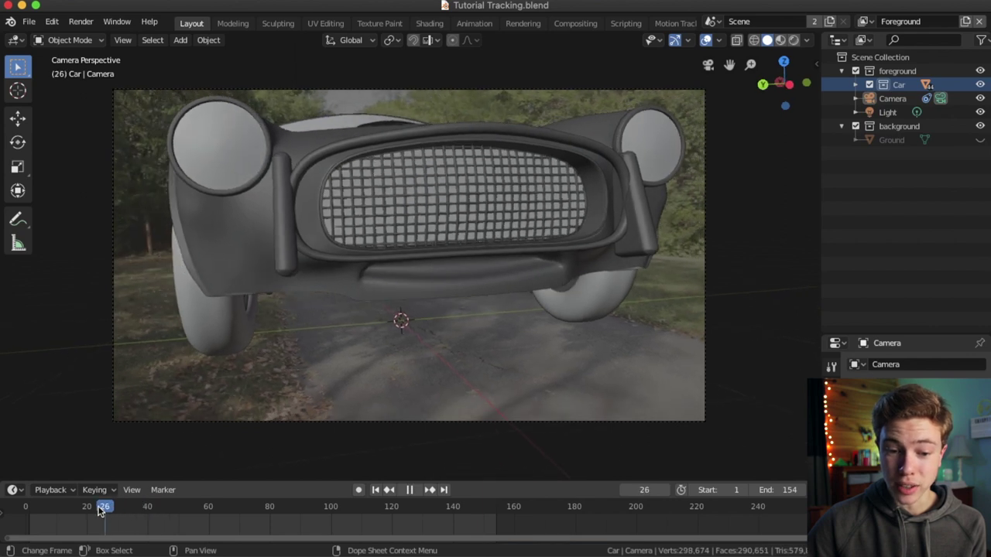
pyautogui.press('space')
pyautogui.press('space')
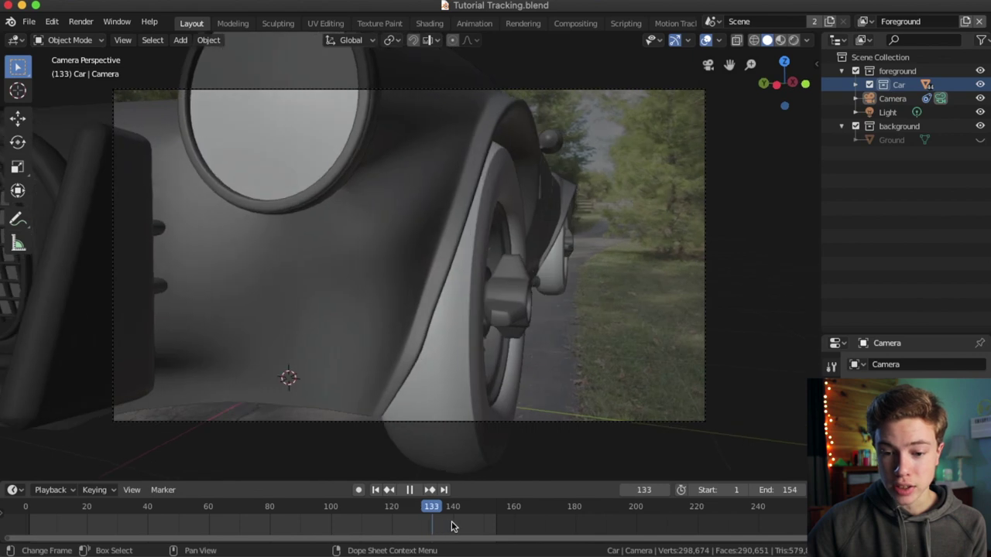
pyautogui.press('space')
pyautogui.moveTo(498, 521); pyautogui.dragTo(52, 507)
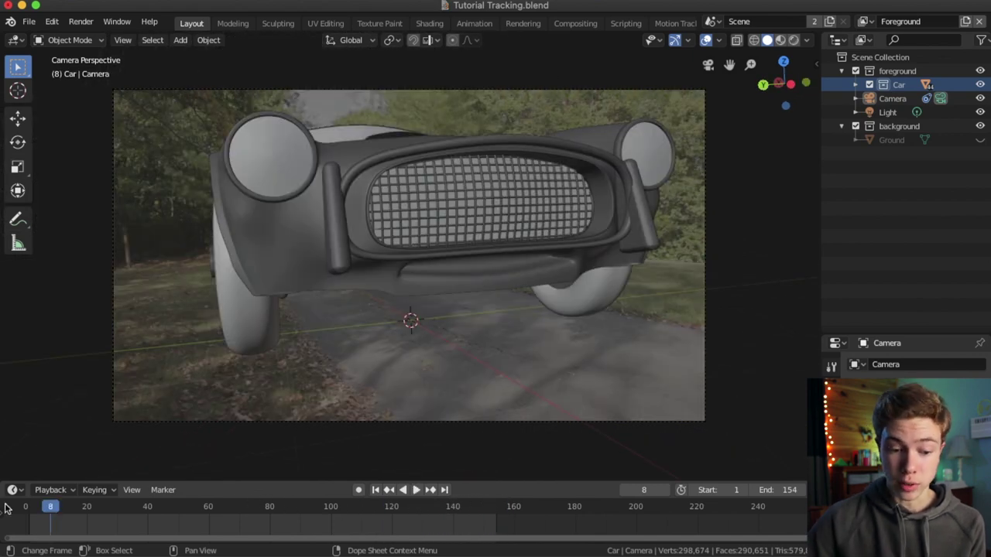
pyautogui.moveTo(43, 515); pyautogui.dragTo(52, 514)
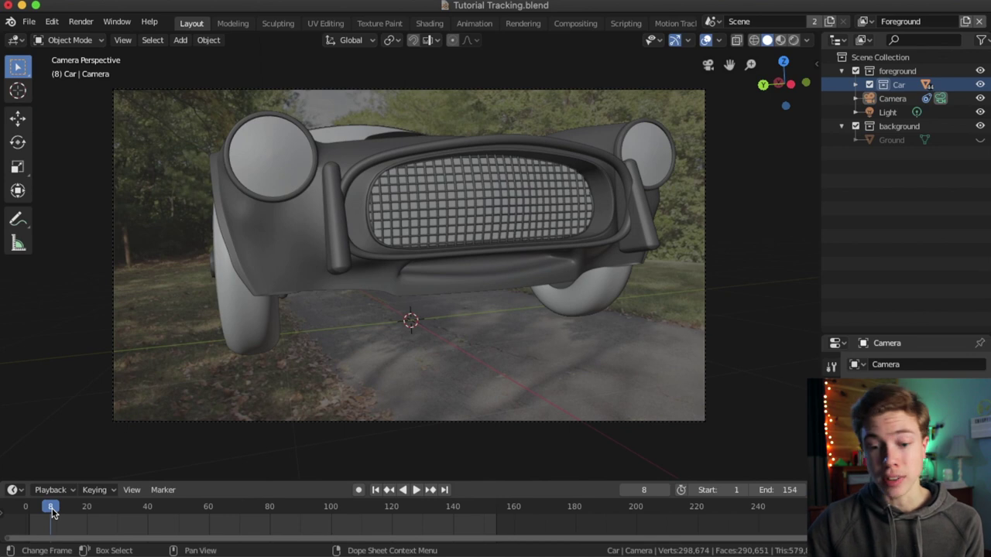